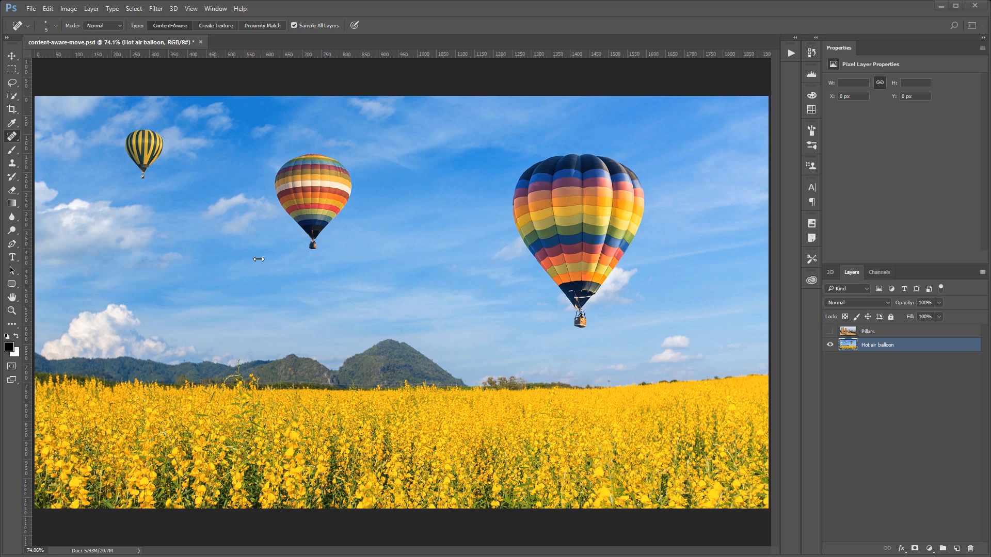
Select the Content-Aware Move Tool and outline the middle hot air balloon
{"action": "right_click", "coordinate": [13, 140]}
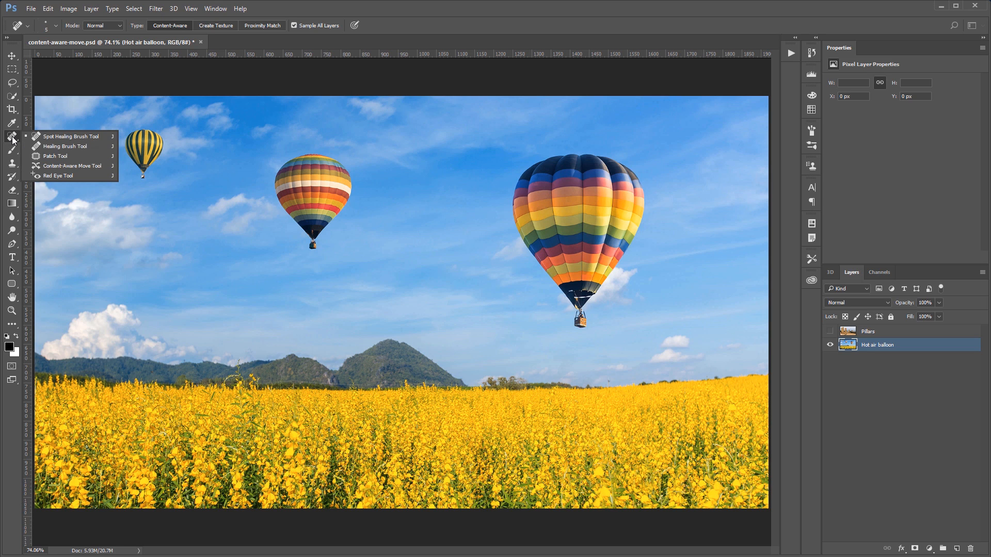
{"action": "left_click", "coordinate": [60, 165]}
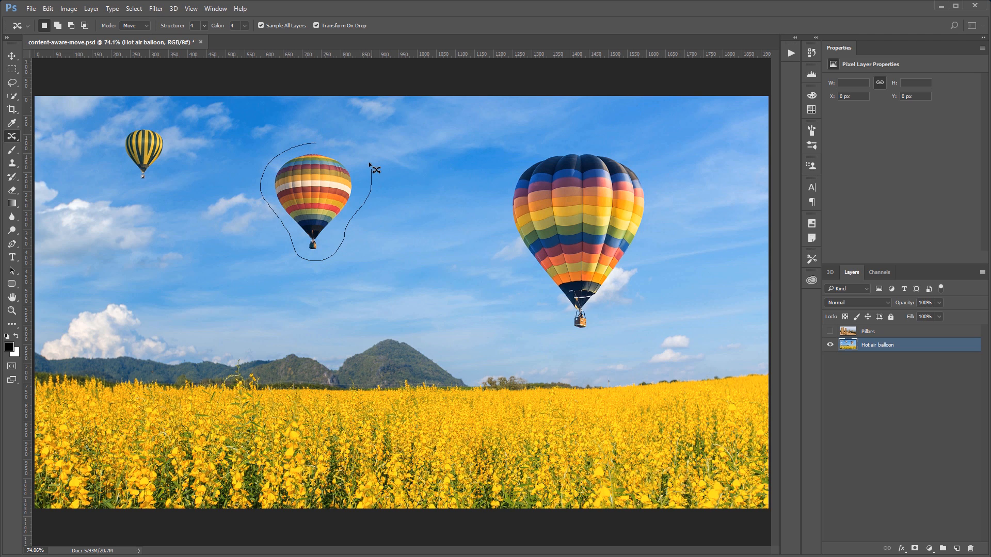
{"action": "left_click_drag", "start_coordinate": [368, 165], "coordinate": [331, 147]}
Move the outlined balloon to the right and commit, then deselect and undo back to the balloon selection
{"action": "mouse_move", "coordinate": [319, 205]}
{"action": "left_mouse_down"}
{"action": "mouse_move", "coordinate": [427, 180]}
{"action": "mouse_move", "coordinate": [446, 187]}
{"action": "left_mouse_up"}
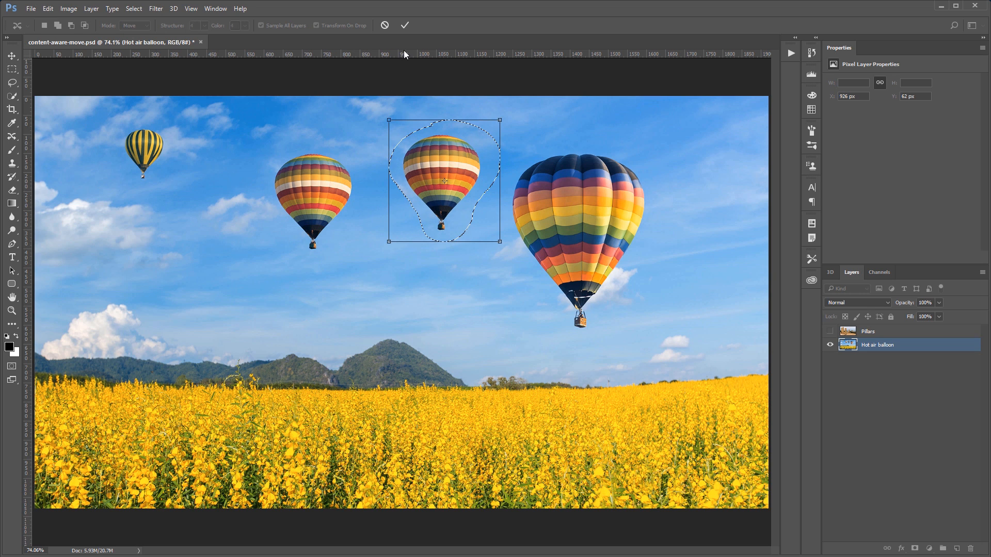
{"action": "left_click", "coordinate": [405, 25]}
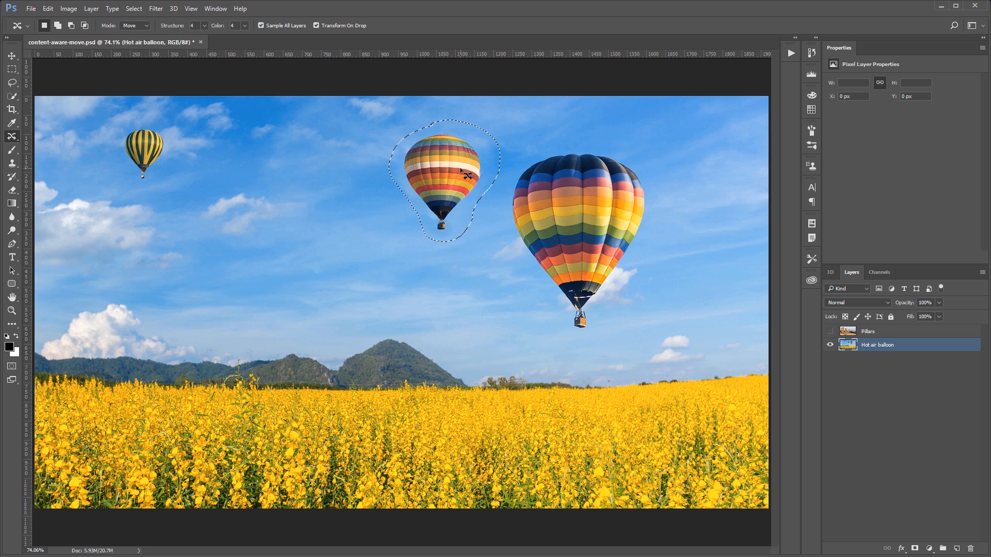
{"action": "key", "text": "ctrl+d"}
{"action": "key", "text": "ctrl+alt+z"}
{"action": "key", "text": "ctrl+alt+z"}
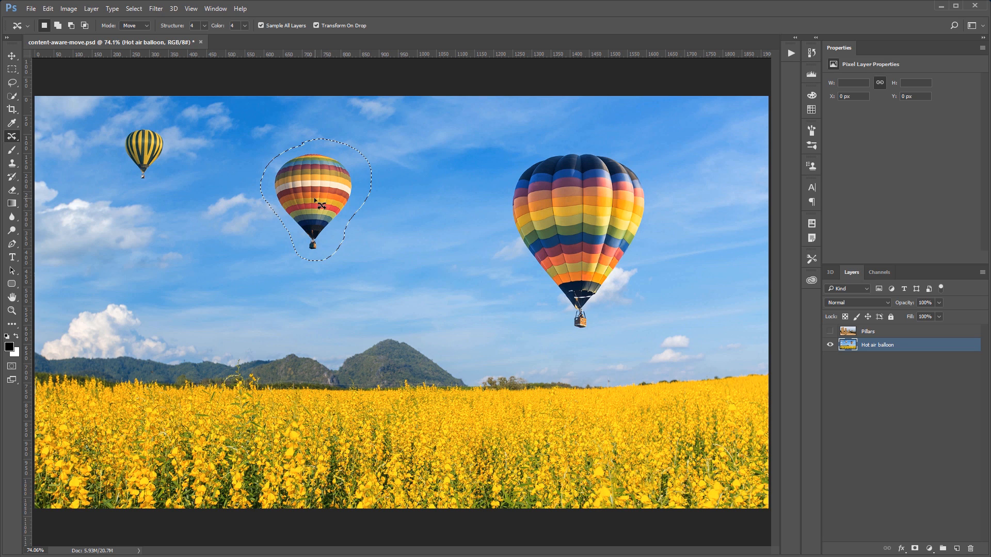
Move the balloon down and to the right, scale it down proportionally, rotate it slightly, and commit
{"action": "left_click_drag", "start_coordinate": [313, 199], "coordinate": [436, 253]}
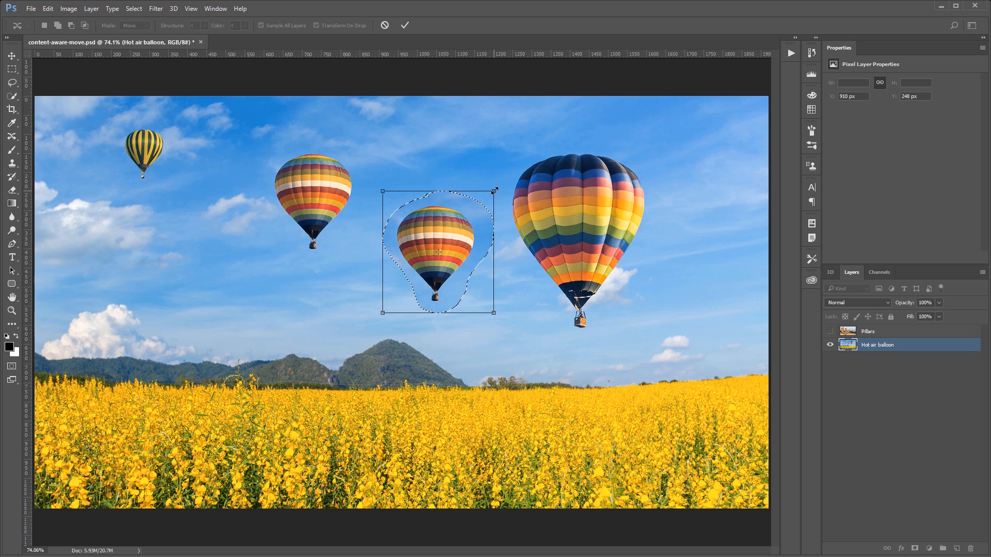
{"action": "key", "text": "shift"}
{"action": "left_click_drag", "start_coordinate": [494, 190], "coordinate": [420, 264]}
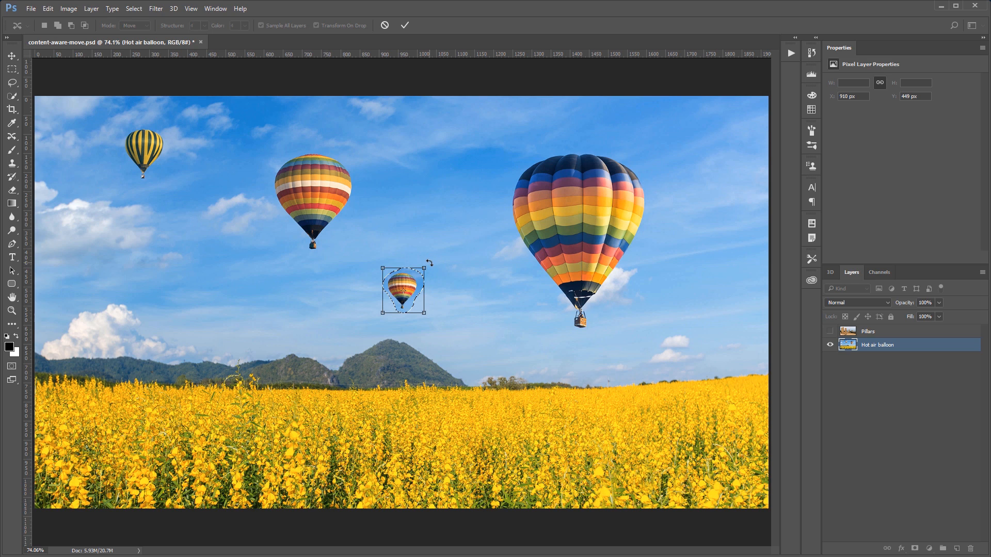
{"action": "left_click_drag", "start_coordinate": [429, 263], "coordinate": [436, 280]}
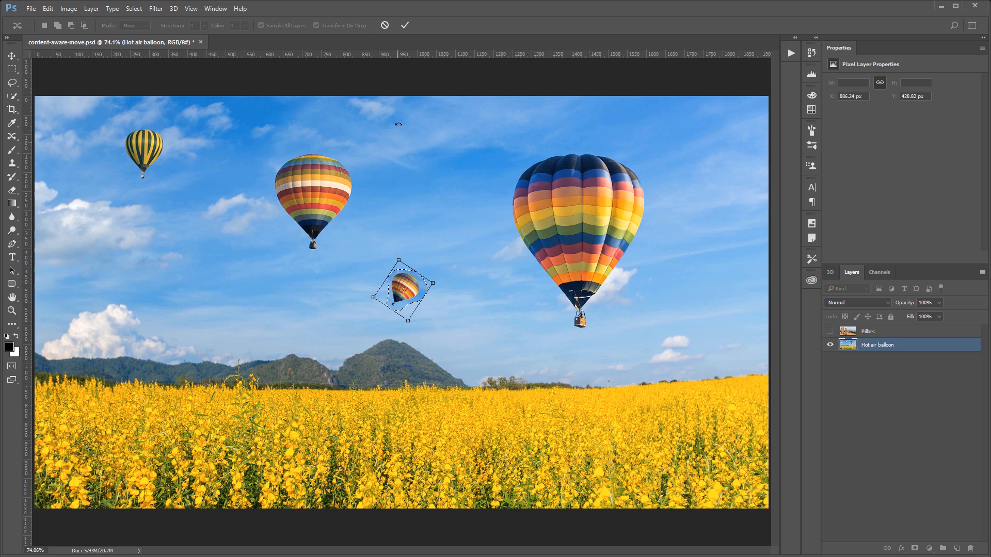
{"action": "left_click", "coordinate": [405, 26]}
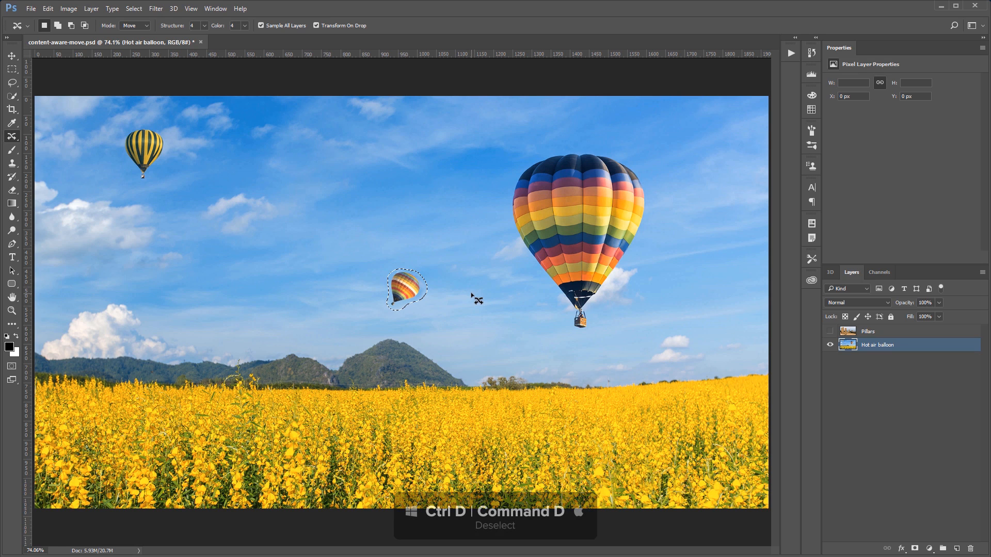
{"action": "key", "text": "ctrl+d"}
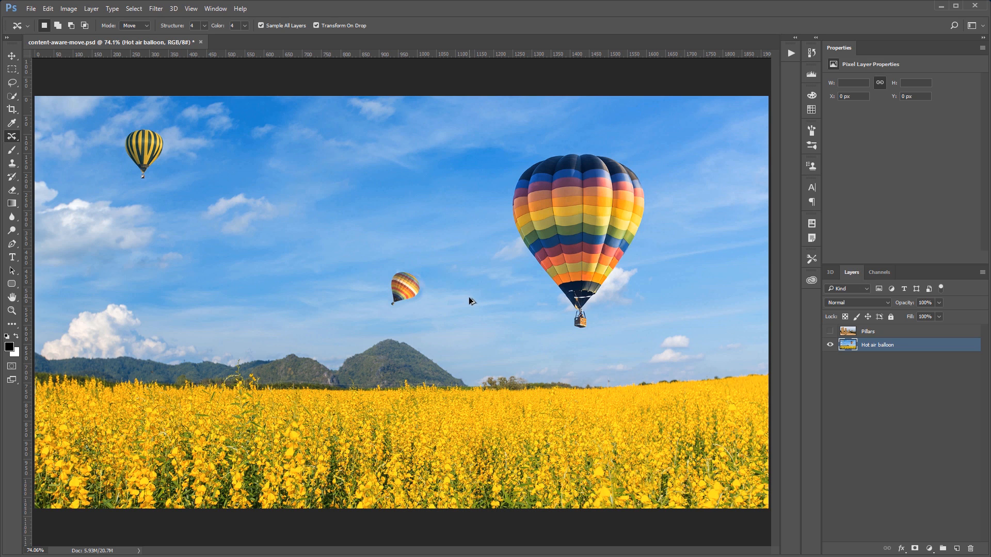
{"action": "left_click_drag", "start_coordinate": [416, 310], "coordinate": [424, 290]}
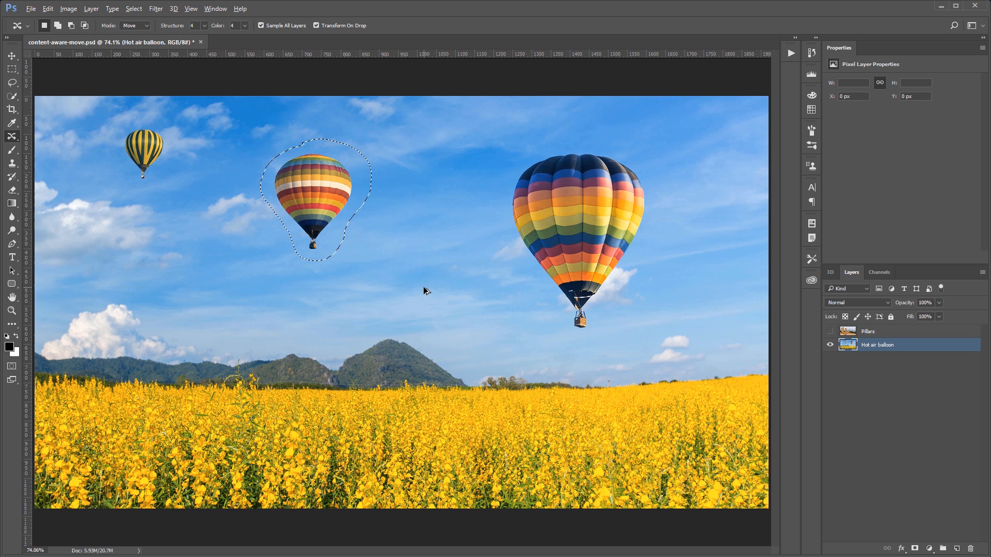
{"action": "key", "text": "ctrl+d"}
Turn off Transform On Drop and outline the middle balloon with a freehand selection
{"action": "left_click", "coordinate": [315, 25]}
{"action": "mouse_move", "coordinate": [279, 232]}
{"action": "left_mouse_down"}
{"action": "mouse_move", "coordinate": [287, 251]}
{"action": "mouse_move", "coordinate": [317, 264]}
{"action": "mouse_move", "coordinate": [362, 221]}
{"action": "left_mouse_up"}
{"action": "left_click_drag", "start_coordinate": [359, 154], "coordinate": [326, 138]}
Move the balloon to the right, then scale it down and rotate it with Free Transform and commit
{"action": "left_click_drag", "start_coordinate": [331, 185], "coordinate": [447, 260]}
{"action": "key", "text": "ctrl+t"}
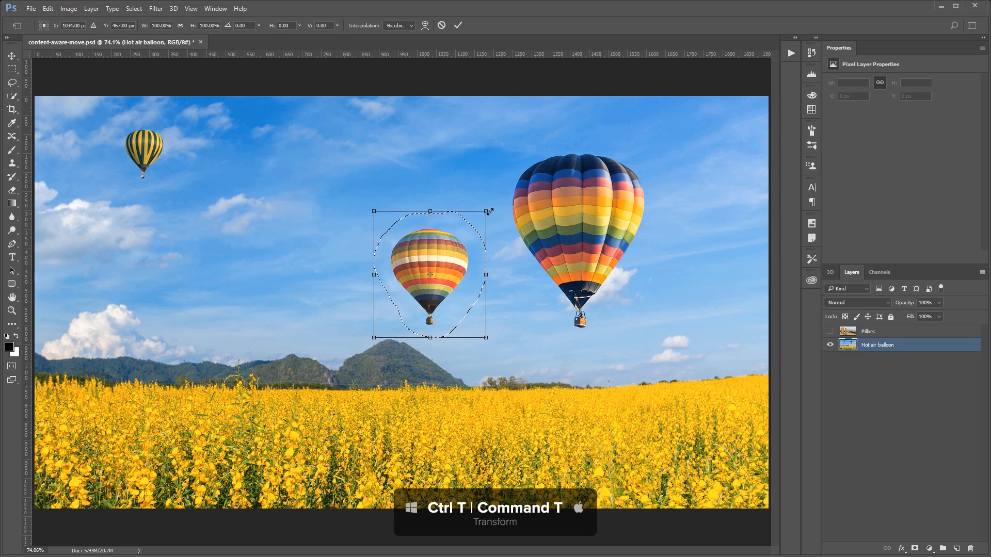
{"action": "left_click_drag", "start_coordinate": [485, 211], "coordinate": [487, 265]}
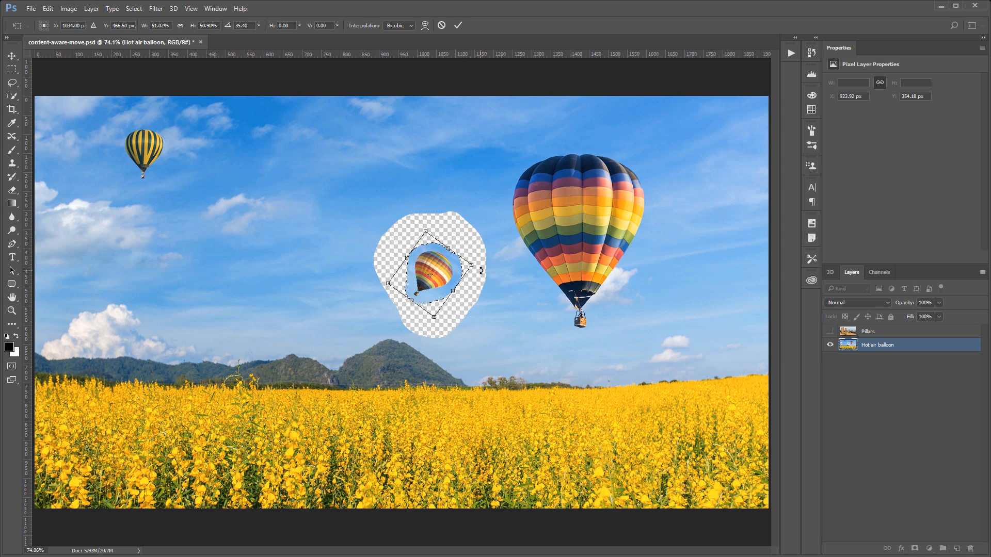
{"action": "key", "text": "Return"}
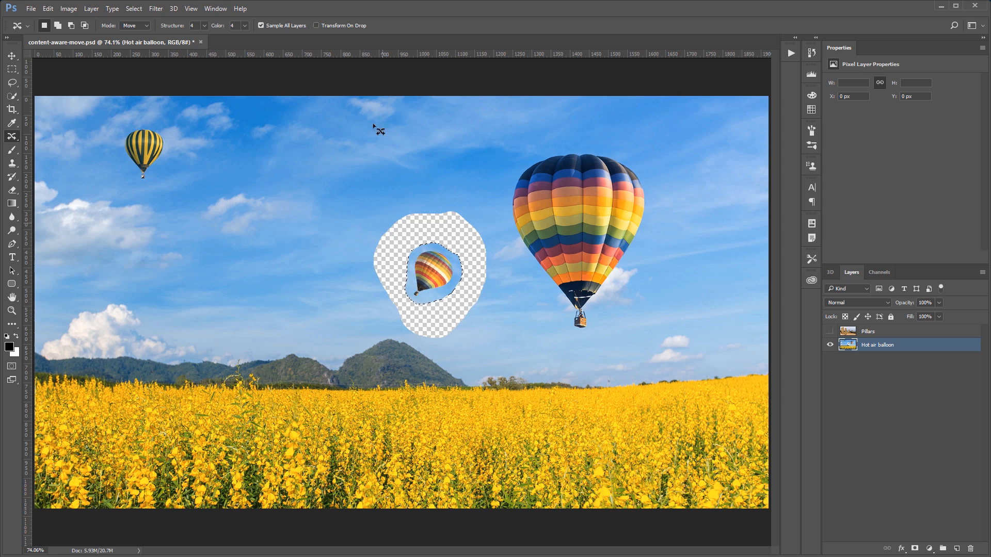
Turn Transform On Drop back on and undo the move and transform back to the balloon selection
{"action": "left_click", "coordinate": [317, 25]}
{"action": "key", "text": "ctrl+alt+z"}
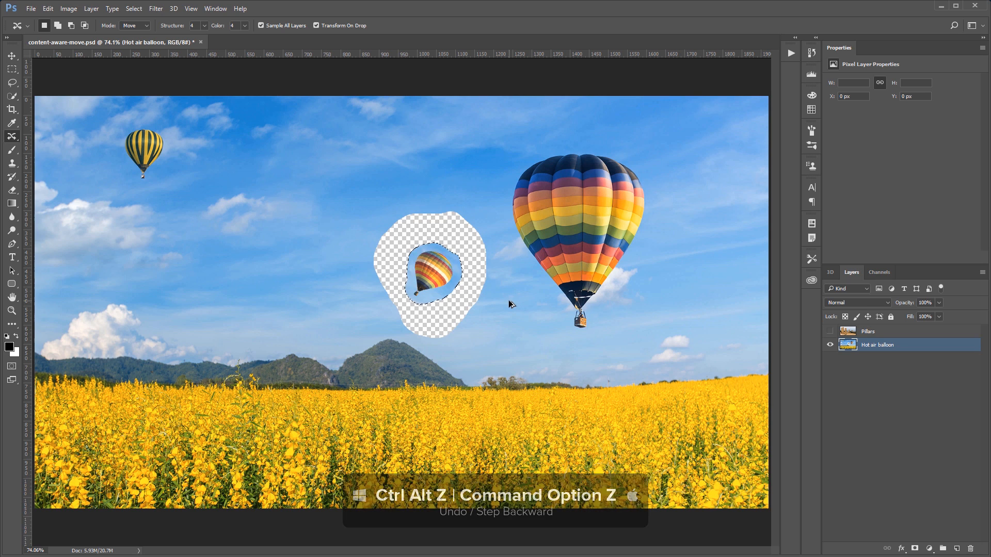
{"action": "key", "text": "ctrl+alt+z"}
{"action": "key", "text": "ctrl+alt+z"}
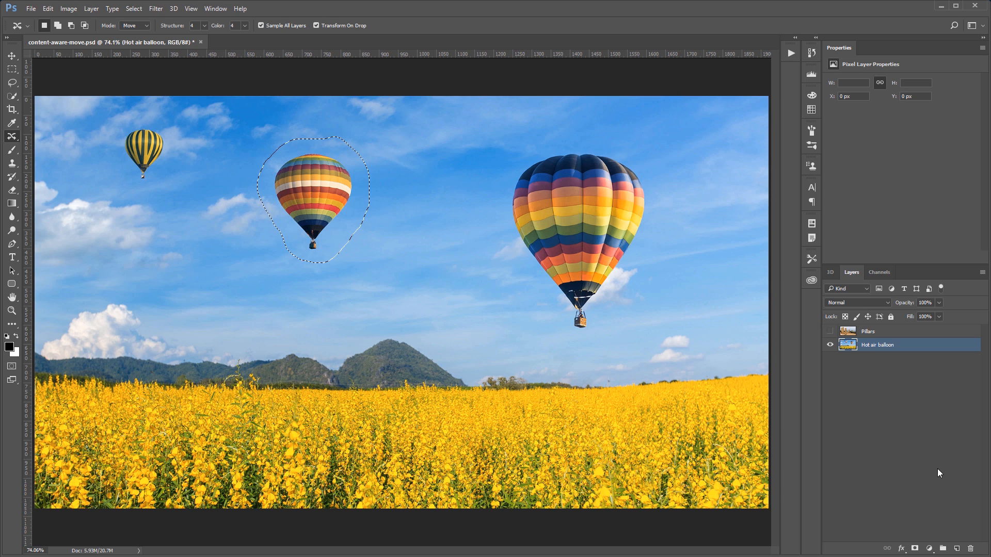
Add a new empty layer and move the selected balloon onto it to the right, shrinking and tilting it before committing
{"action": "left_click", "coordinate": [958, 549]}
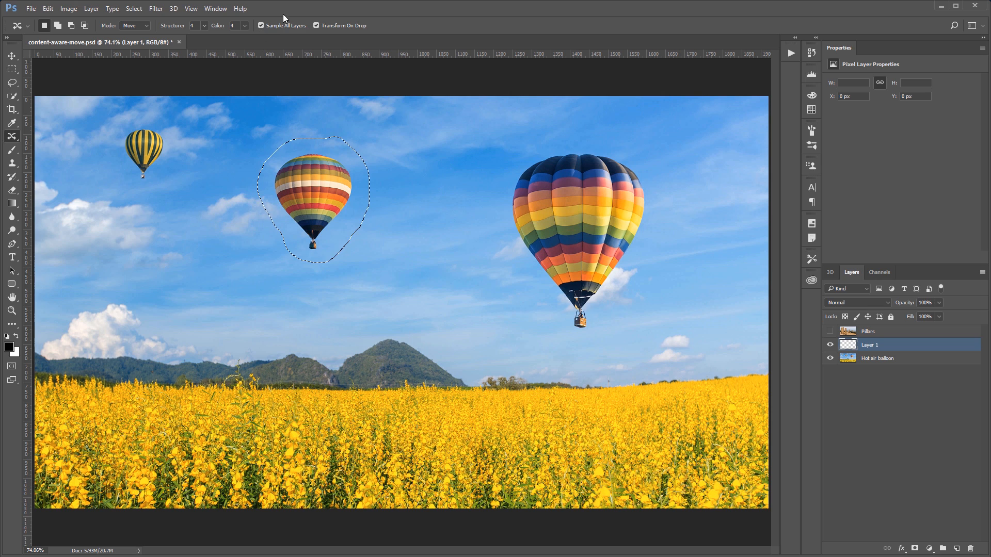
{"action": "left_click_drag", "start_coordinate": [317, 197], "coordinate": [441, 259]}
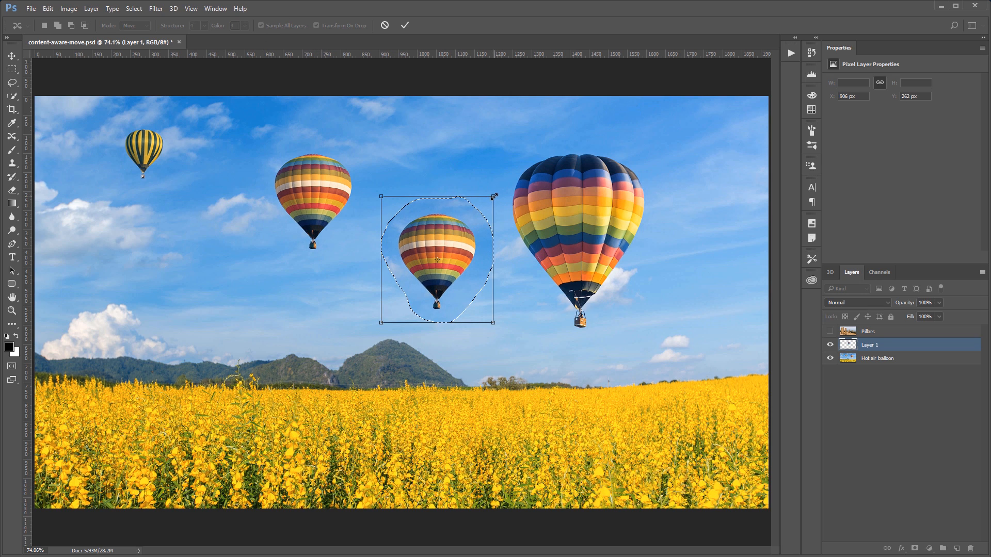
{"action": "left_click_drag", "start_coordinate": [493, 197], "coordinate": [430, 262]}
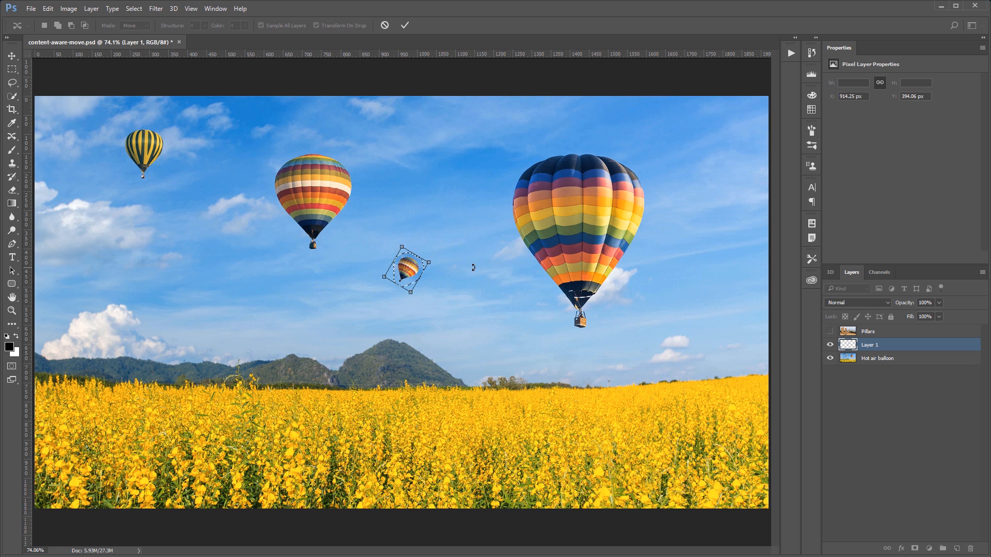
{"action": "key", "text": "Return"}
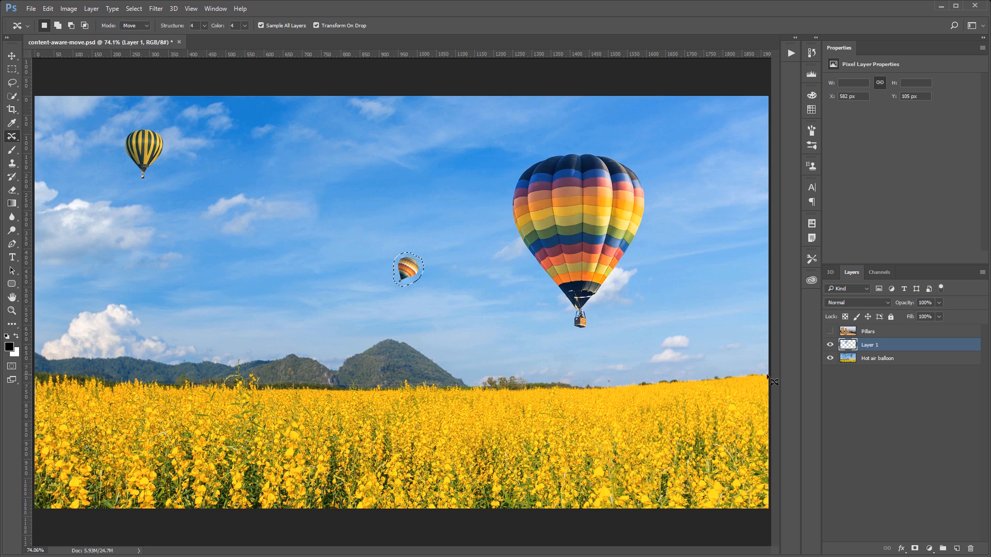
Toggle the Hot air balloon layer's visibility off and on, then undo the content-aware move
{"action": "left_click", "coordinate": [831, 360]}
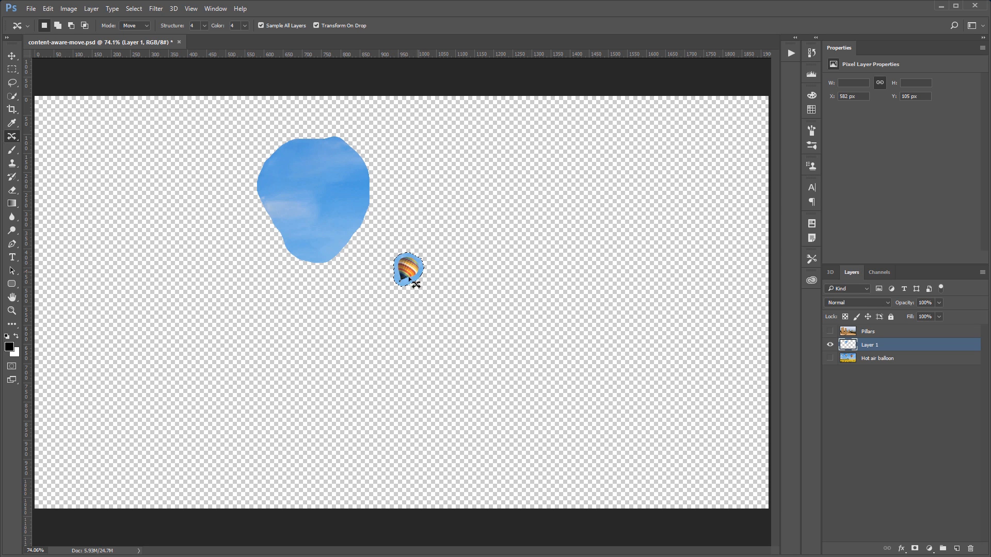
{"action": "left_click", "coordinate": [830, 359]}
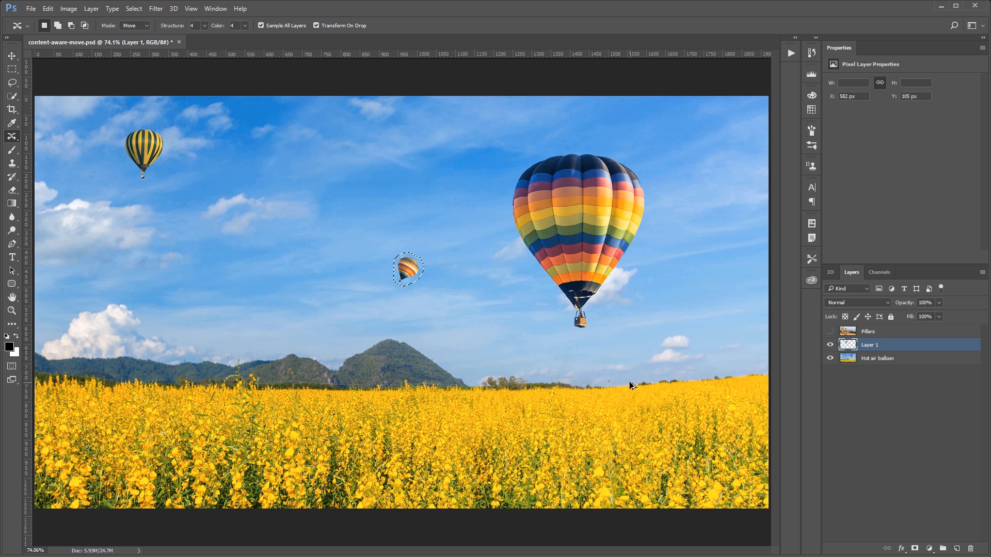
{"action": "key", "text": "ctrl+alt+z"}
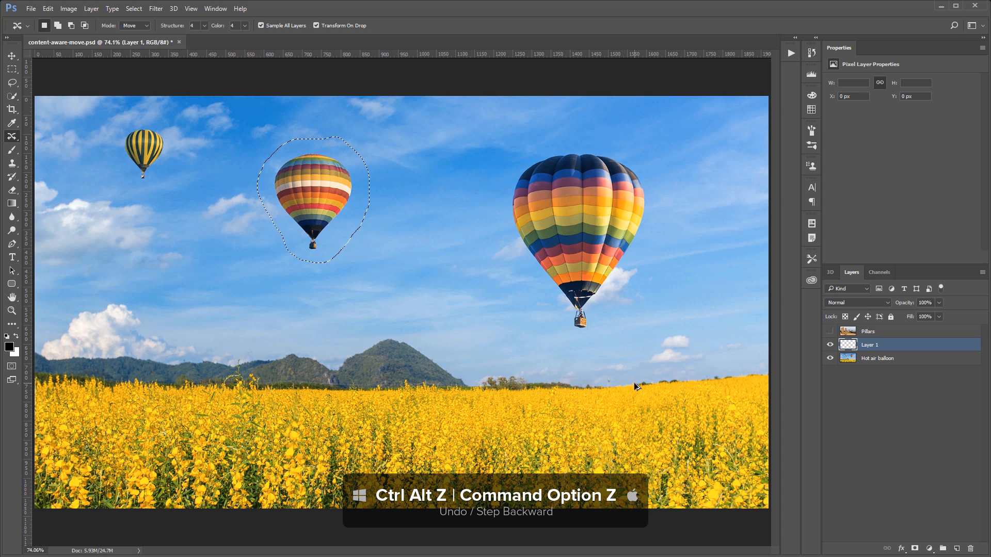
{"action": "key", "text": "ctrl+alt+z"}
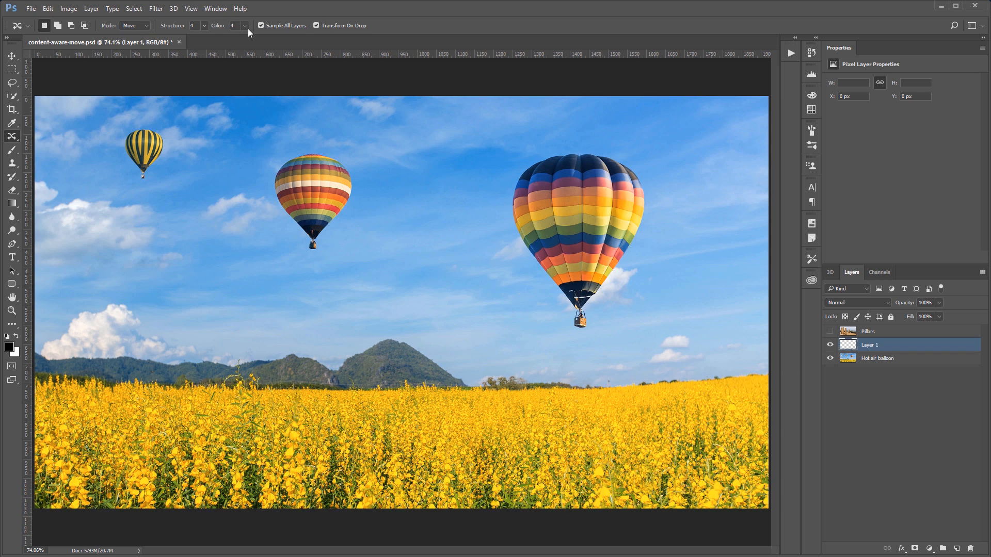
Hide Layer 1, then show and select the Pillars layer
{"action": "left_click", "coordinate": [830, 345]}
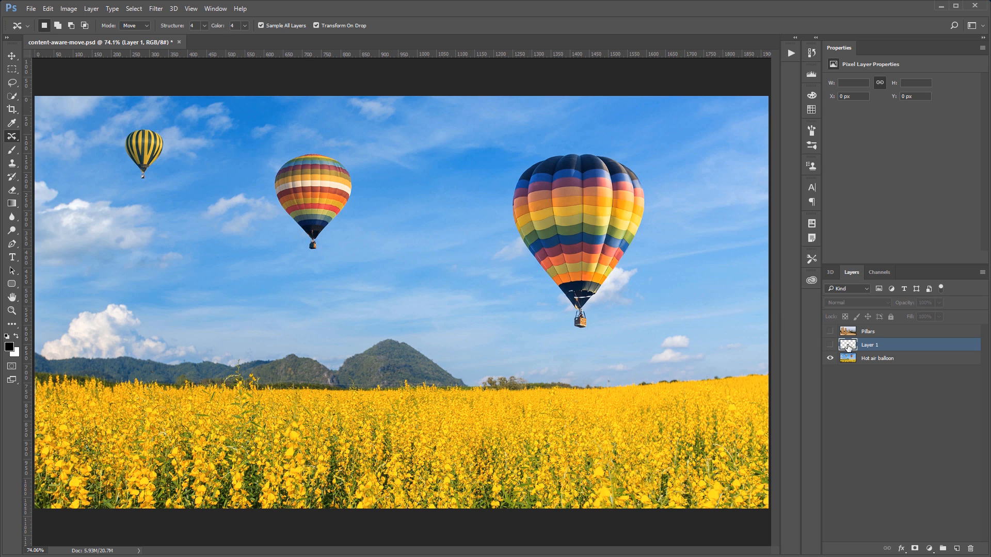
{"action": "left_click", "coordinate": [830, 331]}
{"action": "left_click", "coordinate": [856, 337]}
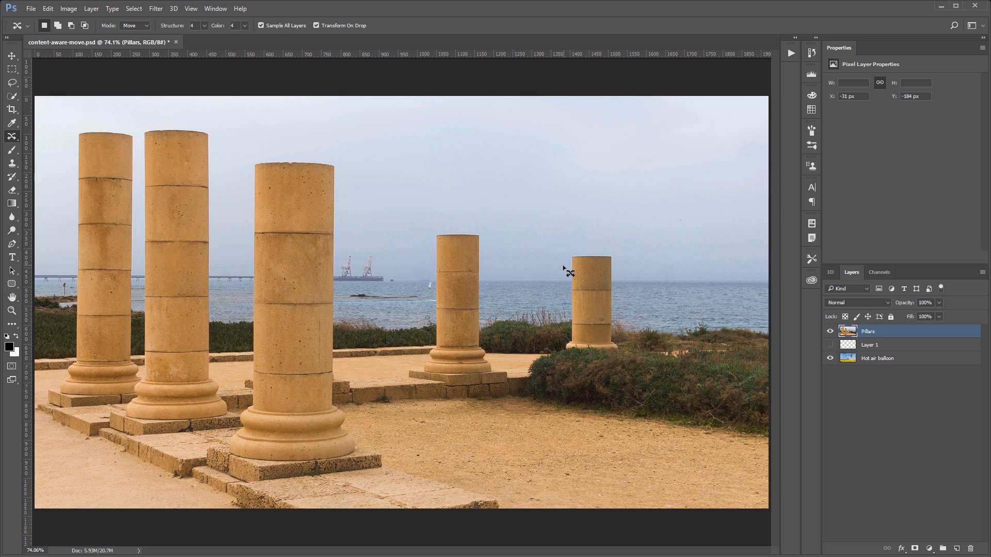
Outline the rightmost pillar, move it to the right and commit, then undo the move
{"action": "mouse_move", "coordinate": [563, 266]}
{"action": "left_mouse_down"}
{"action": "mouse_move", "coordinate": [578, 246]}
{"action": "mouse_move", "coordinate": [623, 253]}
{"action": "mouse_move", "coordinate": [623, 263]}
{"action": "left_mouse_up"}
{"action": "key", "text": "alt"}
{"action": "mouse_move", "coordinate": [630, 255]}
{"action": "left_mouse_down"}
{"action": "mouse_move", "coordinate": [612, 266]}
{"action": "mouse_move", "coordinate": [622, 350]}
{"action": "mouse_move", "coordinate": [612, 358]}
{"action": "mouse_move", "coordinate": [562, 351]}
{"action": "mouse_move", "coordinate": [574, 310]}
{"action": "mouse_move", "coordinate": [566, 269]}
{"action": "left_mouse_up"}
{"action": "left_click_drag", "start_coordinate": [592, 322], "coordinate": [668, 321]}
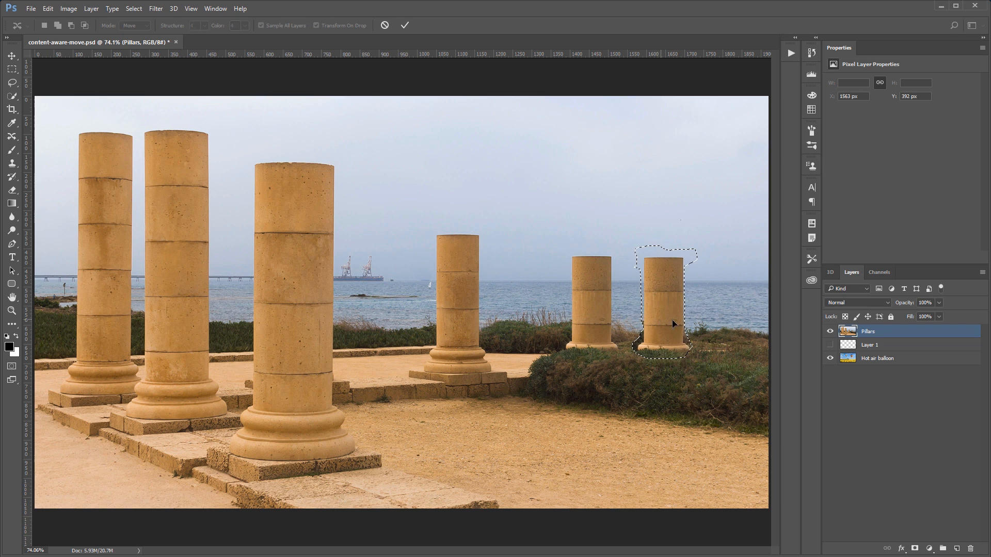
{"action": "key", "text": "Return"}
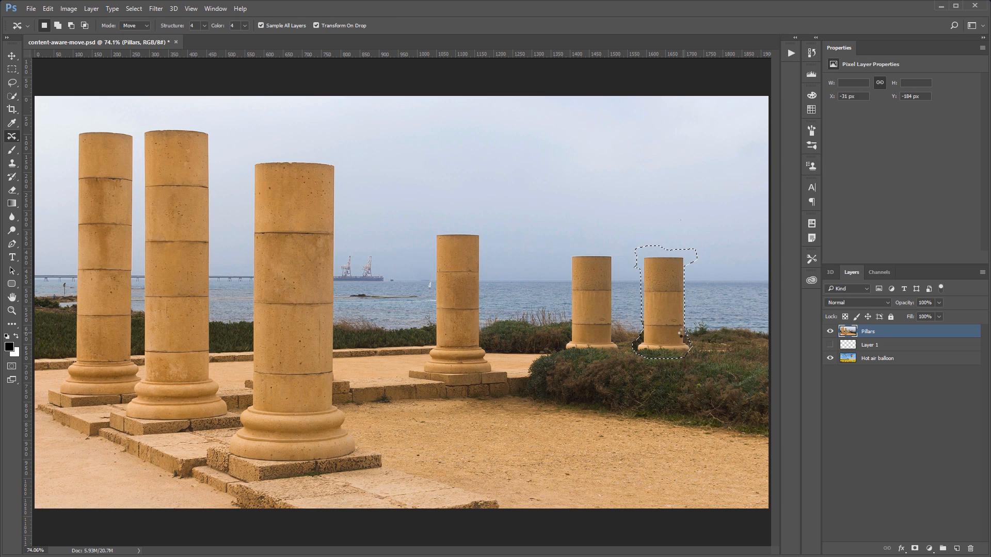
{"action": "key", "text": "ctrl+alt+z"}
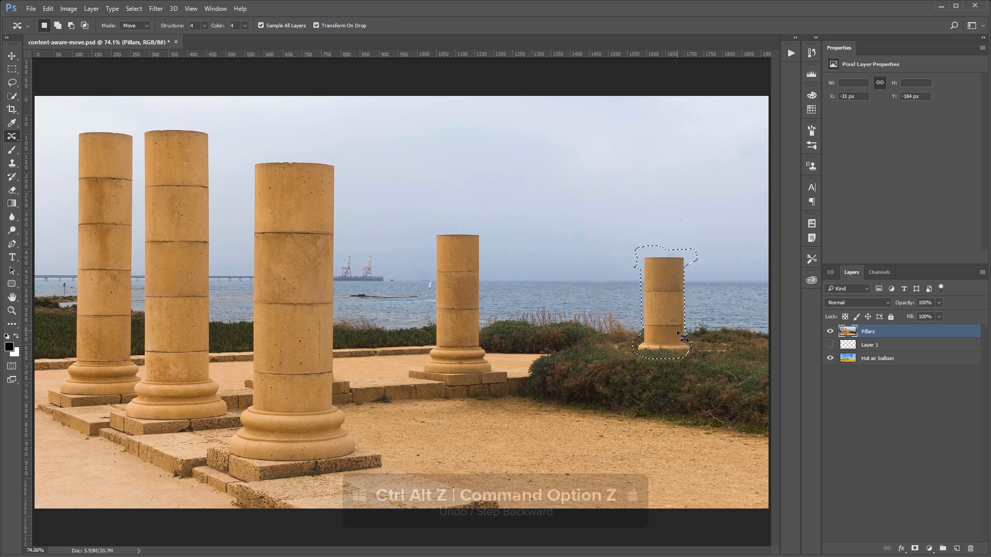
{"action": "key", "text": "ctrl+alt+z"}
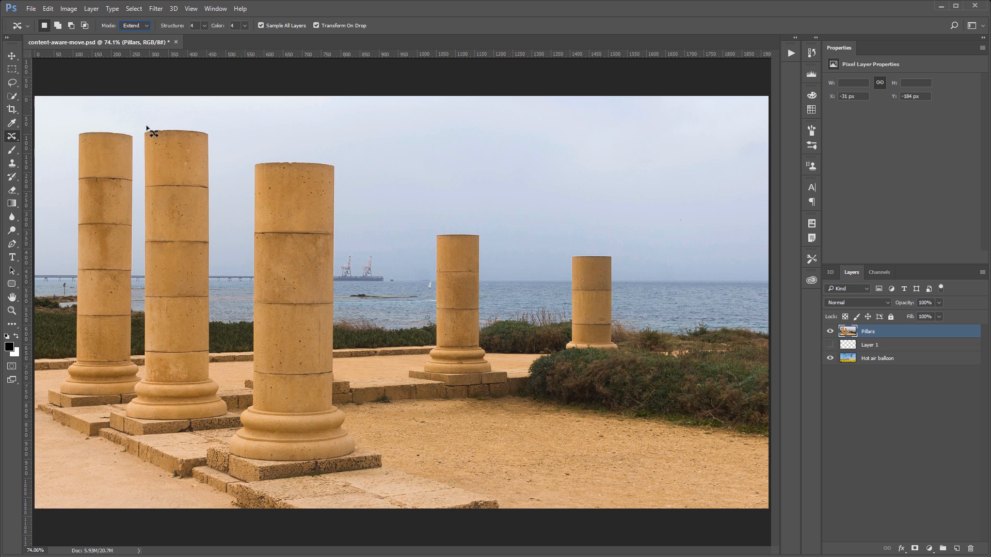
In Extend mode, outline the top of the second pillar and drag it upward to make it taller, then deselect and save
{"action": "mouse_move", "coordinate": [145, 127]}
{"action": "left_mouse_down"}
{"action": "mouse_move", "coordinate": [220, 134]}
{"action": "mouse_move", "coordinate": [210, 146]}
{"action": "mouse_move", "coordinate": [223, 165]}
{"action": "mouse_move", "coordinate": [211, 274]}
{"action": "mouse_move", "coordinate": [141, 271]}
{"action": "mouse_move", "coordinate": [144, 130]}
{"action": "left_mouse_up"}
{"action": "key", "text": "shift"}
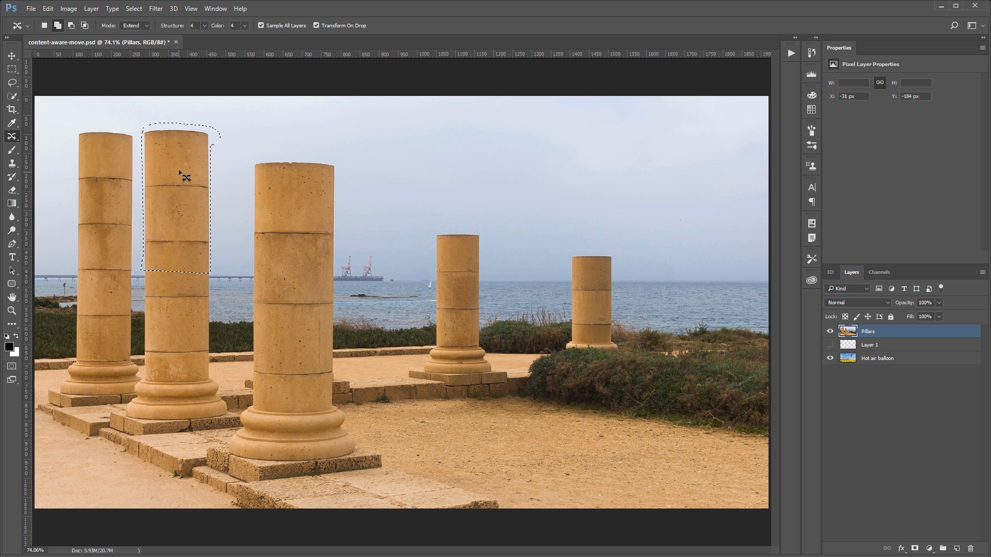
{"action": "left_click_drag", "start_coordinate": [178, 261], "coordinate": [188, 202]}
{"action": "key", "text": "Return"}
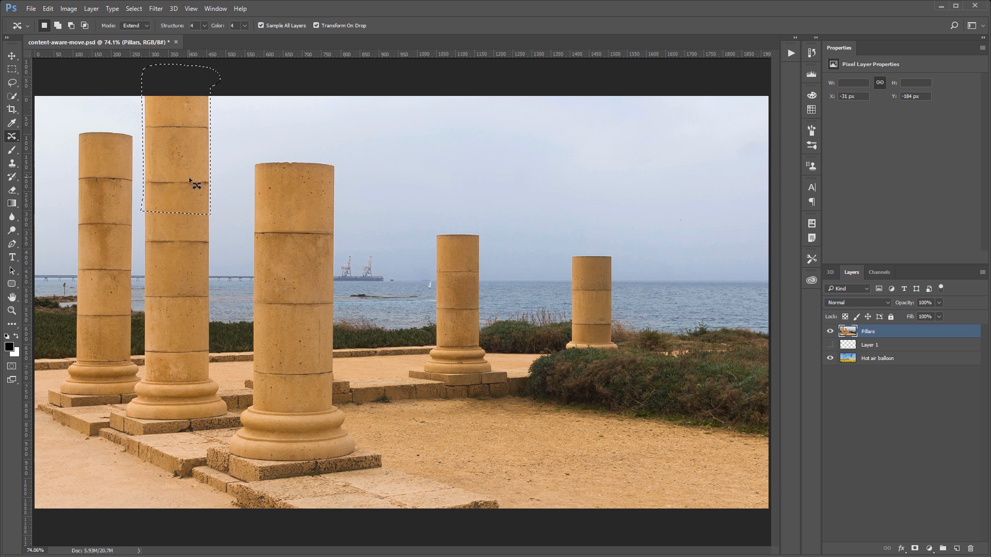
{"action": "key", "text": "ctrl+d"}
{"action": "key", "text": "ctrl+s"}
Outline the top of the leftmost pillar and shift it down to shorten the pillar, then deselect
{"action": "mouse_move", "coordinate": [70, 92]}
{"action": "left_mouse_down"}
{"action": "mouse_move", "coordinate": [68, 231]}
{"action": "mouse_move", "coordinate": [103, 241]}
{"action": "mouse_move", "coordinate": [142, 201]}
{"action": "mouse_move", "coordinate": [140, 122]}
{"action": "mouse_move", "coordinate": [123, 98]}
{"action": "left_mouse_up"}
{"action": "left_click_drag", "start_coordinate": [112, 163], "coordinate": [113, 194]}
{"action": "key", "text": "Return"}
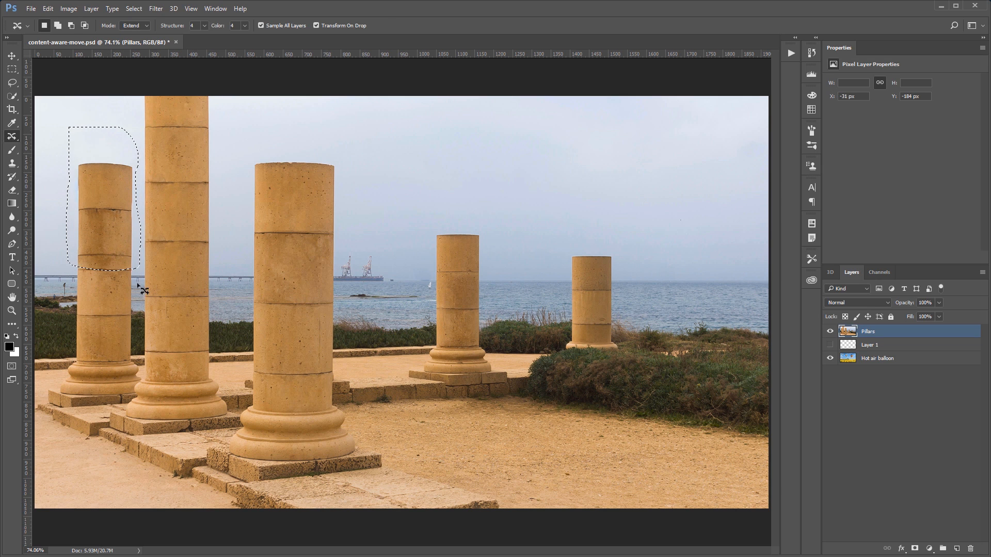
{"action": "key", "text": "ctrl+d"}
On the Hot air balloon layer with Pillars hidden, outline the middle balloon and drag a copy of it to the right, then commit
{"action": "left_click", "coordinate": [830, 334]}
{"action": "left_click", "coordinate": [875, 359]}
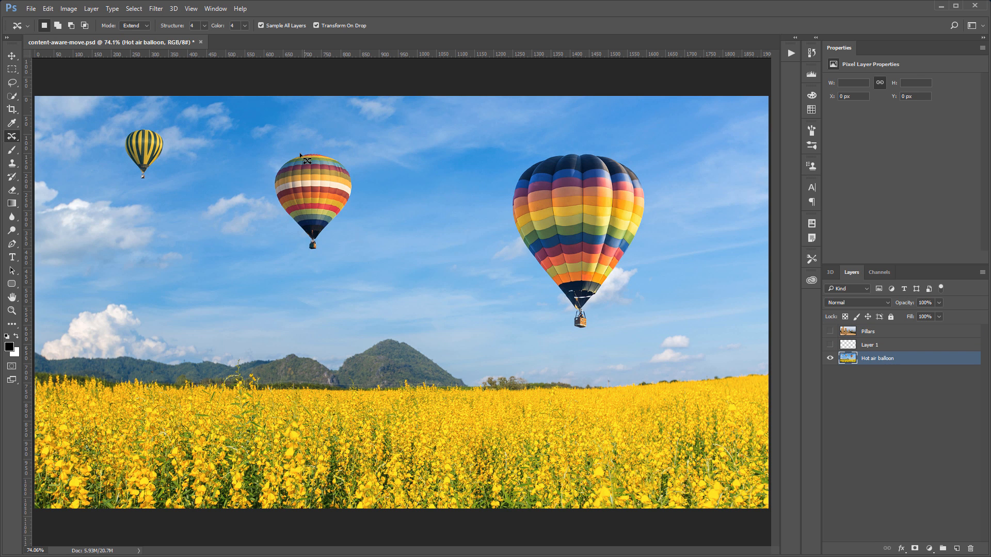
{"action": "left_click_drag", "start_coordinate": [312, 149], "coordinate": [269, 166]}
{"action": "left_click_drag", "start_coordinate": [292, 237], "coordinate": [316, 260]}
{"action": "left_click_drag", "start_coordinate": [365, 175], "coordinate": [333, 148]}
{"action": "left_click_drag", "start_coordinate": [312, 191], "coordinate": [467, 167]}
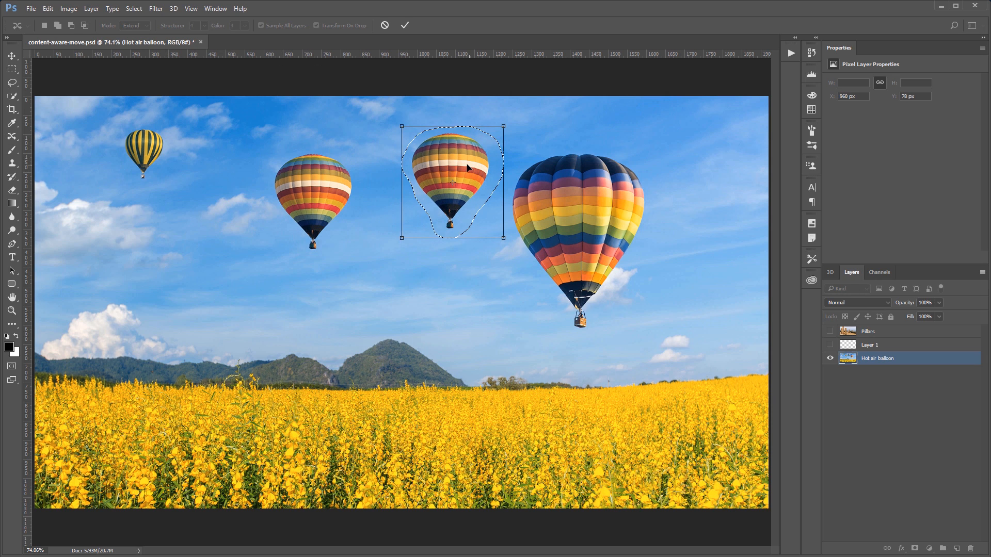
{"action": "key", "text": "Return"}
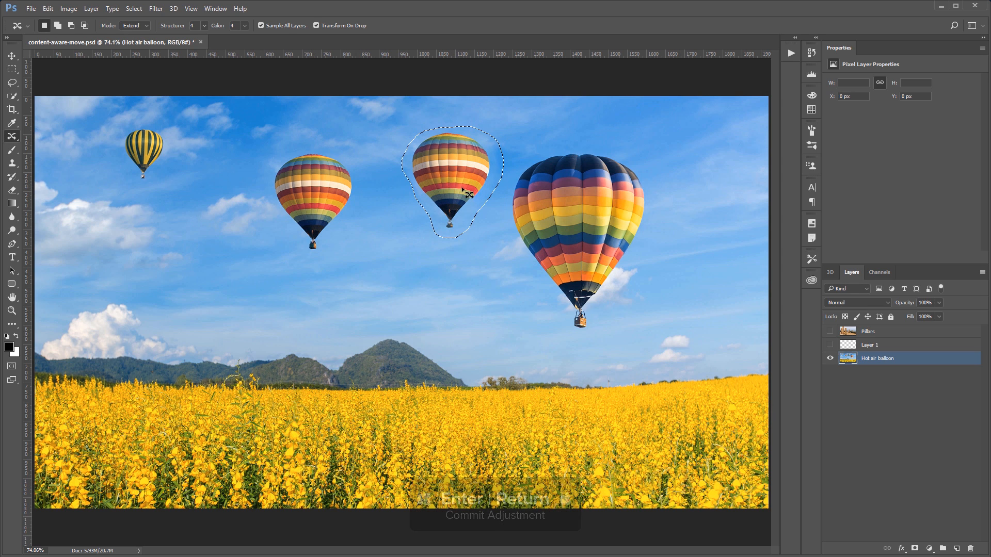
Drag another copy of the selected balloon down to the left, scale it smaller and rotate it, then commit
{"action": "left_click_drag", "start_coordinate": [453, 176], "coordinate": [201, 279]}
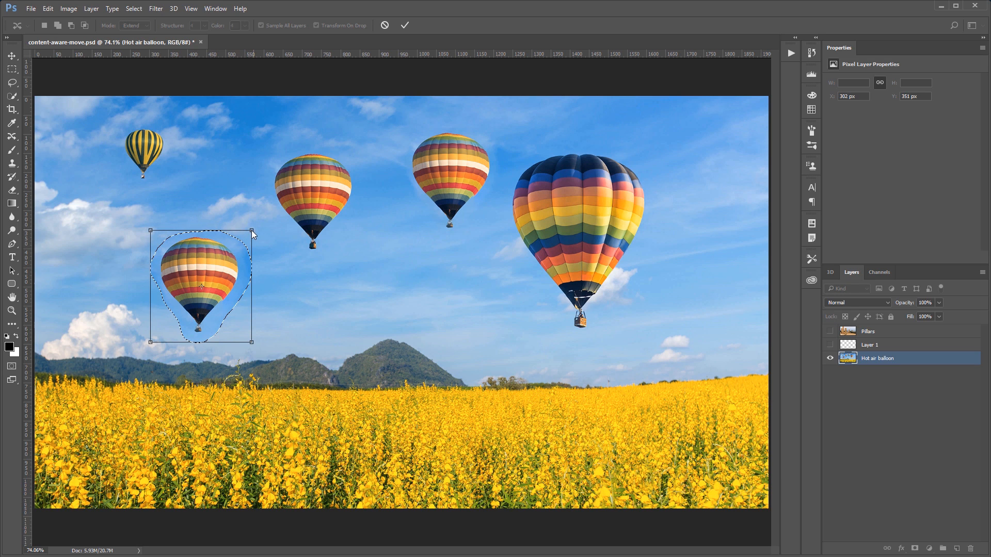
{"action": "left_click_drag", "start_coordinate": [252, 230], "coordinate": [185, 279]}
{"action": "left_click_drag", "start_coordinate": [182, 329], "coordinate": [175, 304]}
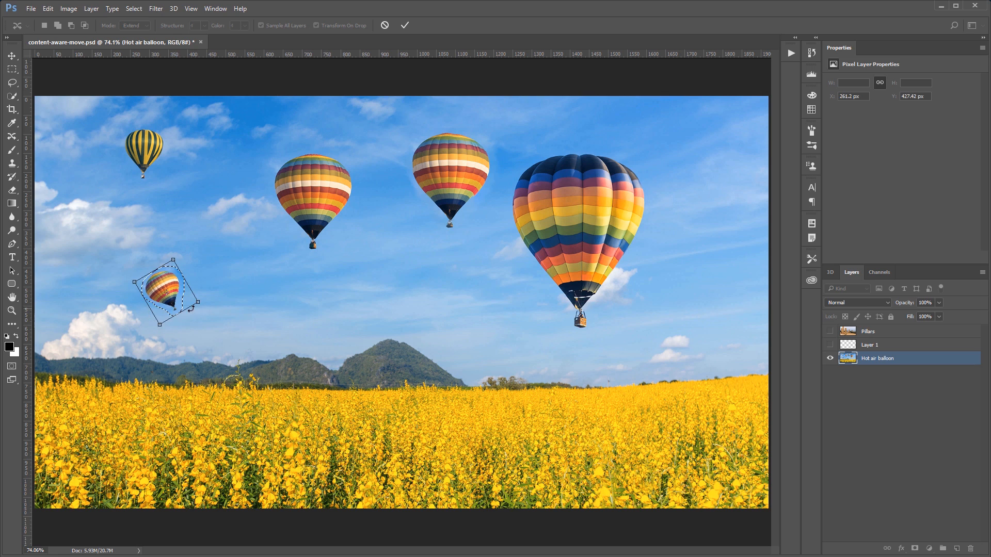
{"action": "key", "text": "Return"}
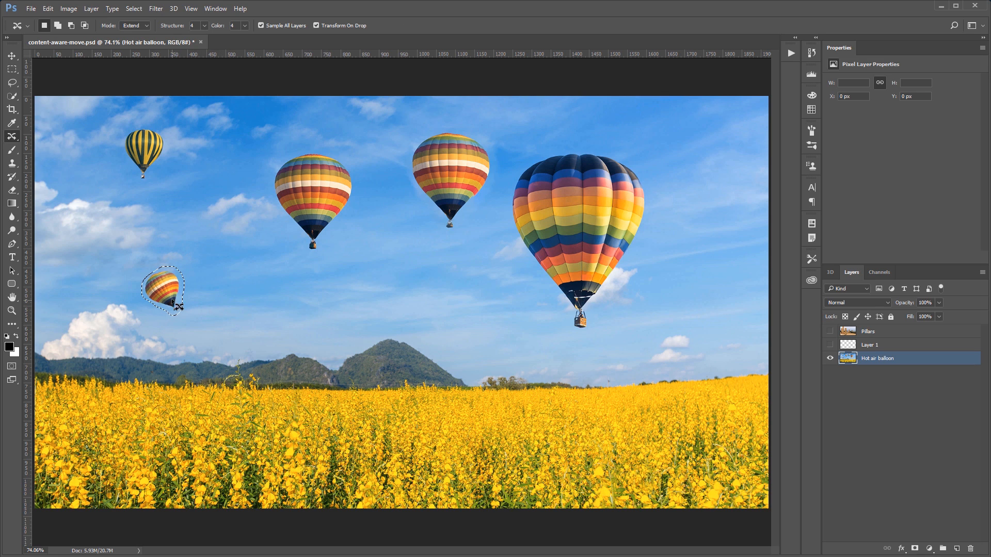
Drag a further copy down toward the mountains, shrink it to a tiny balloon, and commit
{"action": "left_click_drag", "start_coordinate": [176, 304], "coordinate": [337, 345]}
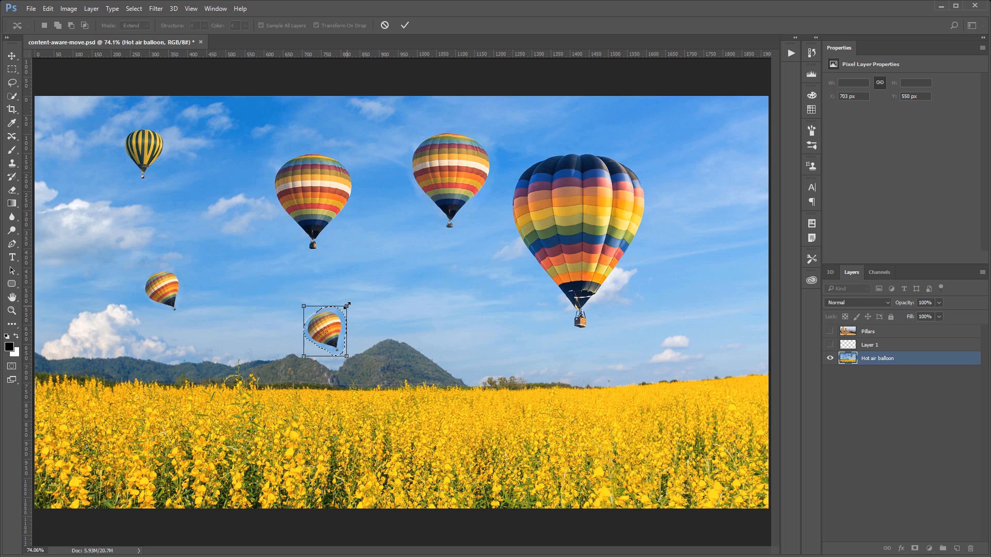
{"action": "left_click_drag", "start_coordinate": [347, 305], "coordinate": [333, 323]}
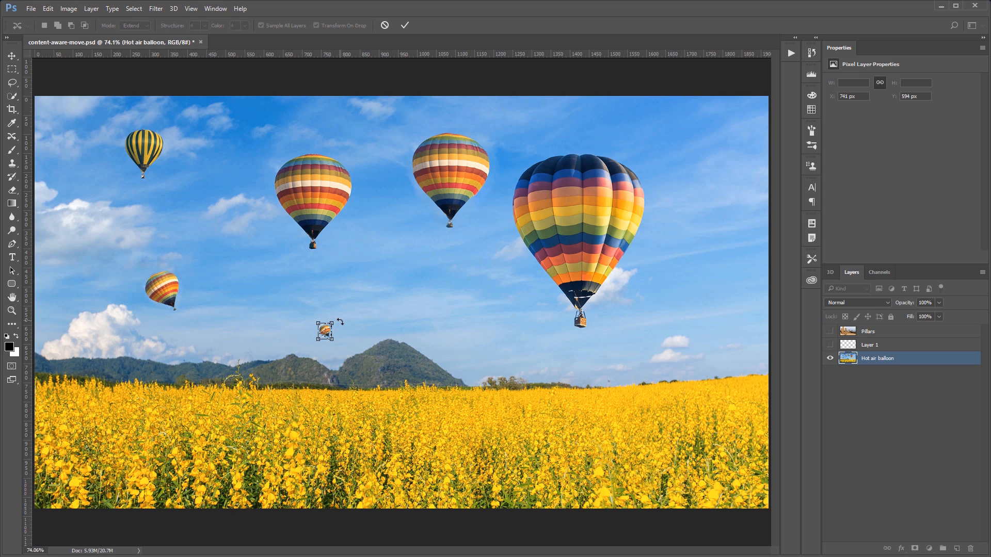
{"action": "key", "text": "Return"}
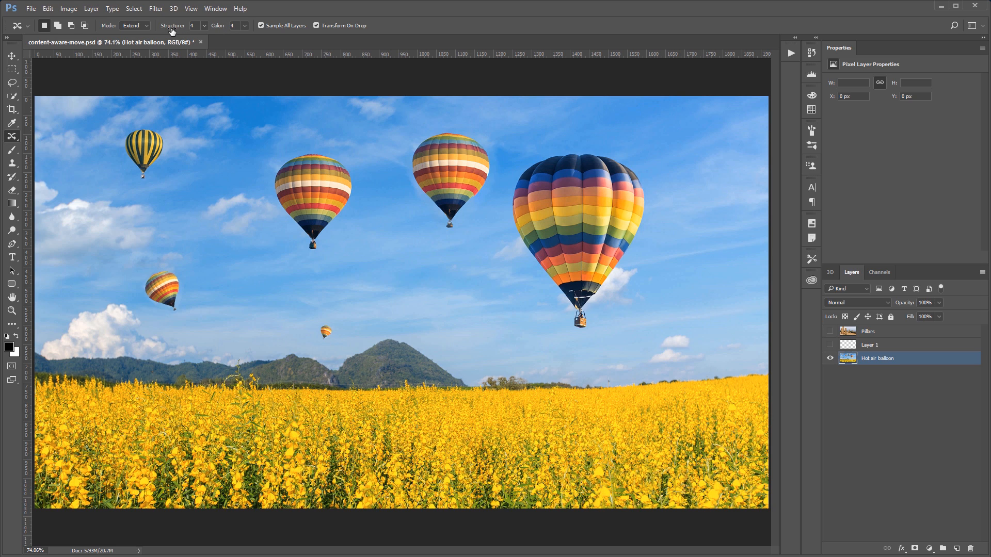
{"action": "left_click", "coordinate": [204, 27]}
{"action": "left_click", "coordinate": [225, 27]}
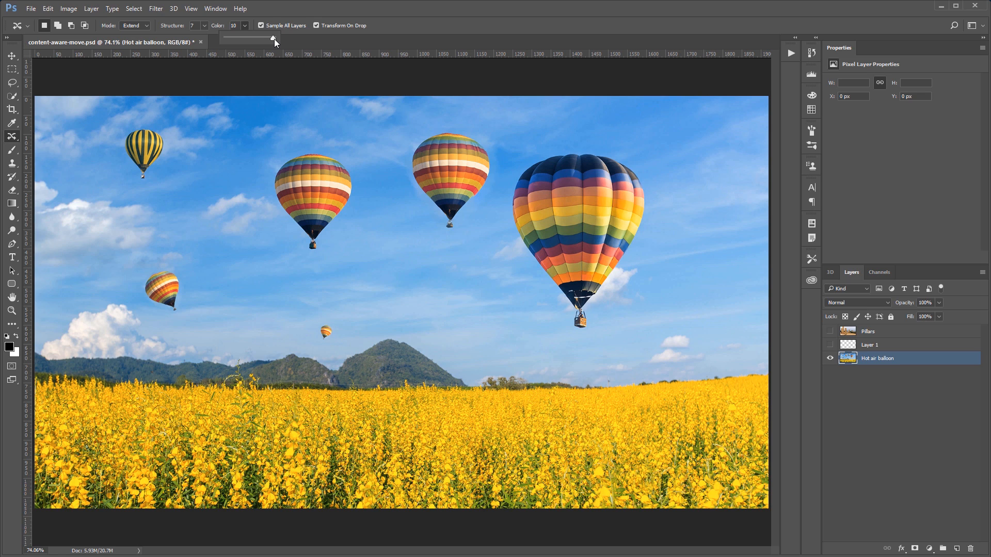
{"action": "left_click_drag", "start_coordinate": [274, 38], "coordinate": [243, 39]}
{"action": "left_click", "coordinate": [205, 26]}
{"action": "left_click_drag", "start_coordinate": [184, 38], "coordinate": [178, 40]}
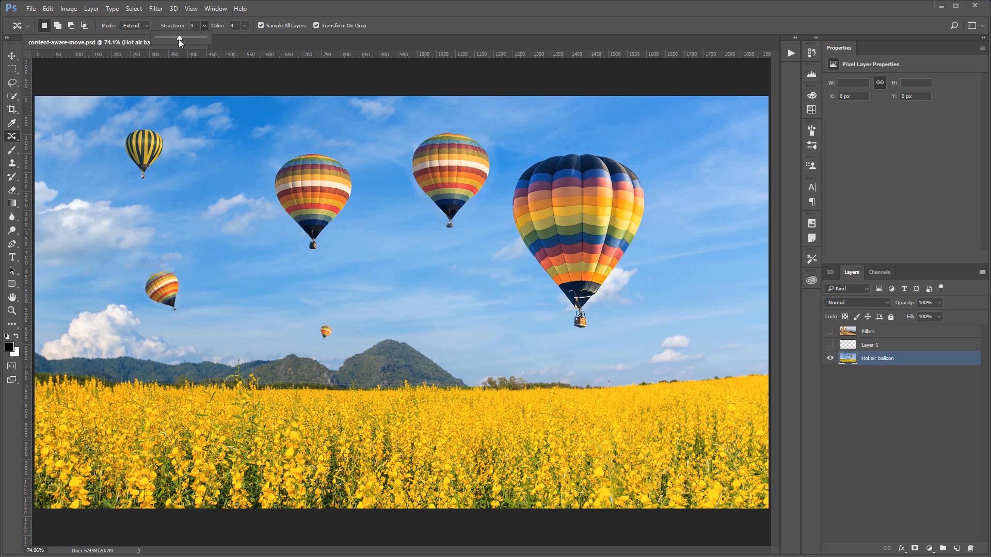
Outline the middle balloon again and drag a copy to the left, above the small balloon, then commit
{"action": "mouse_move", "coordinate": [315, 142]}
{"action": "left_mouse_down"}
{"action": "mouse_move", "coordinate": [258, 176]}
{"action": "mouse_move", "coordinate": [300, 263]}
{"action": "mouse_move", "coordinate": [339, 258]}
{"action": "left_mouse_up"}
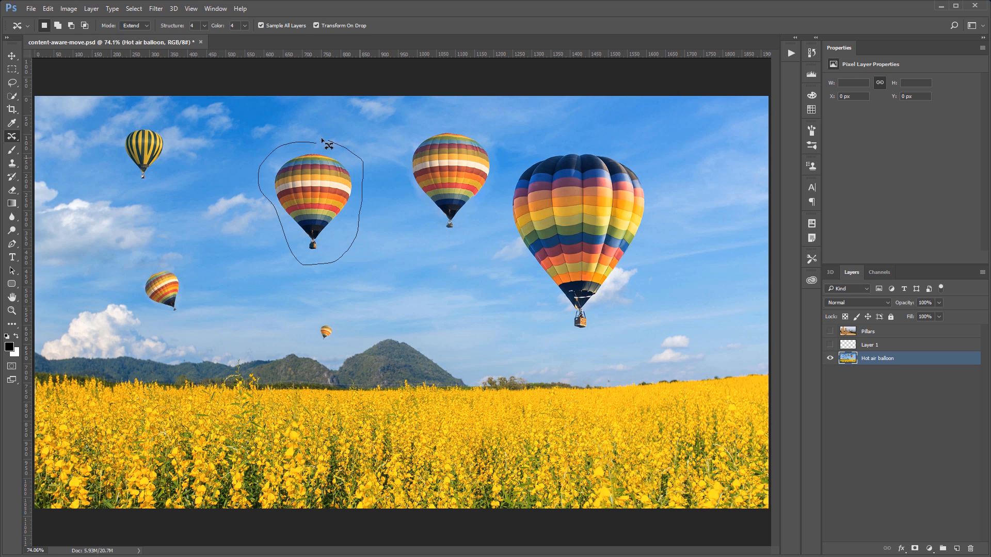
{"action": "left_click_drag", "start_coordinate": [321, 137], "coordinate": [318, 140]}
{"action": "left_click_drag", "start_coordinate": [320, 196], "coordinate": [223, 216]}
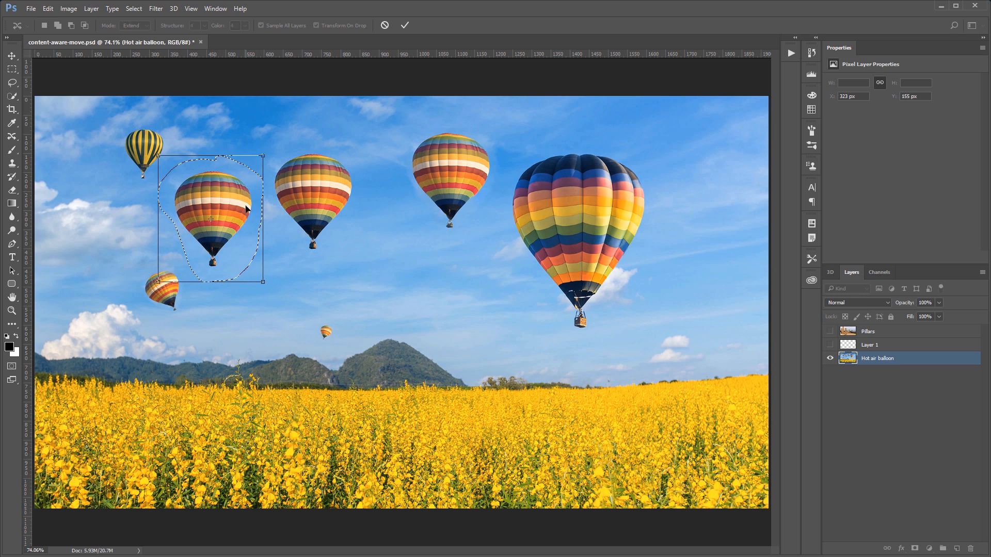
{"action": "left_click", "coordinate": [405, 25]}
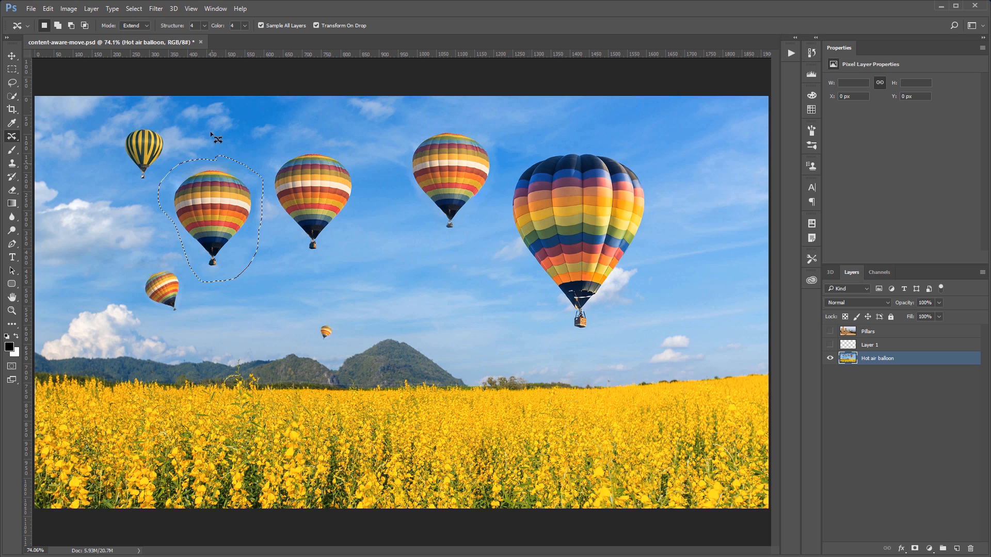
Adjust the Color blending value for the left balloon copy, settling on 6 with Structure 4, toggling the selection edges to check the blend
{"action": "left_click", "coordinate": [246, 26]}
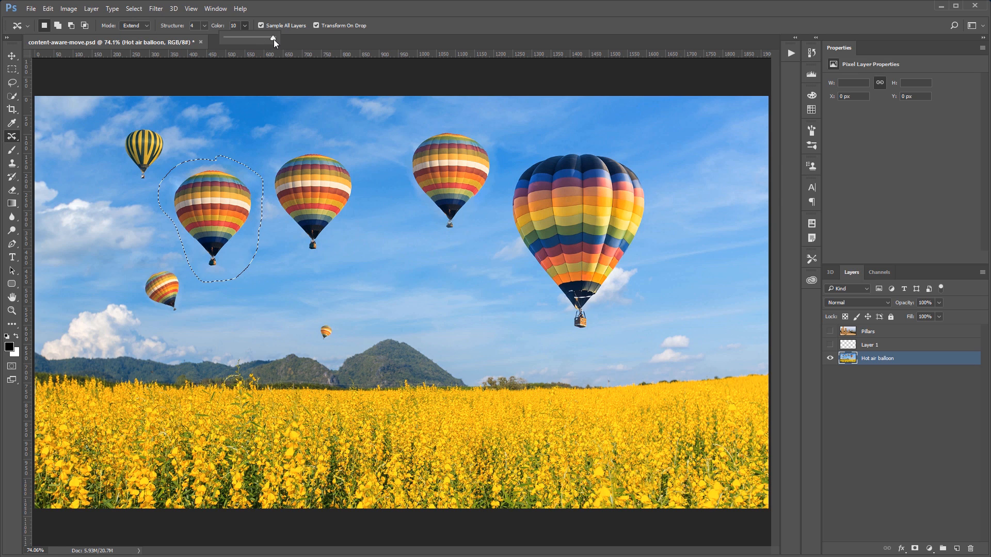
{"action": "left_click_drag", "start_coordinate": [274, 40], "coordinate": [227, 41]}
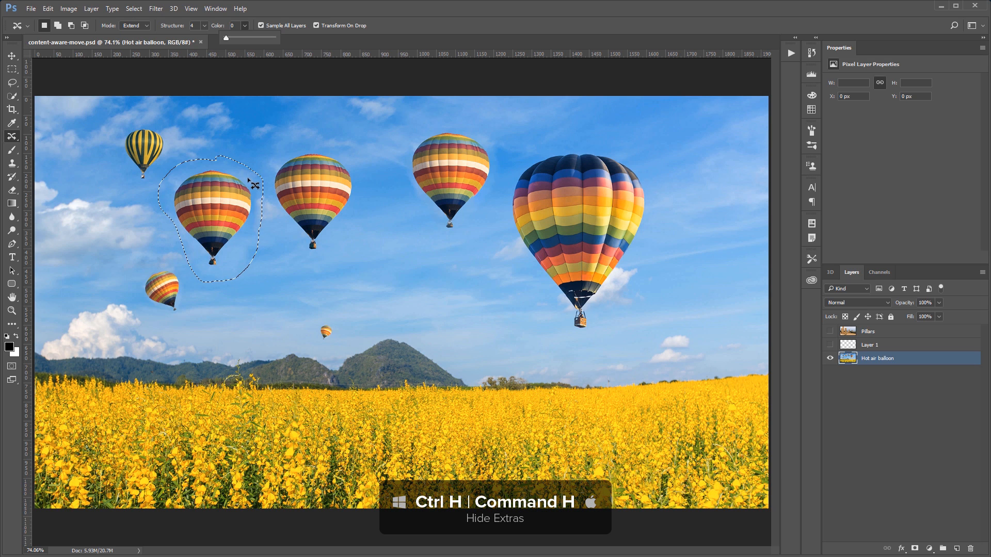
{"action": "key", "text": "ctrl+h"}
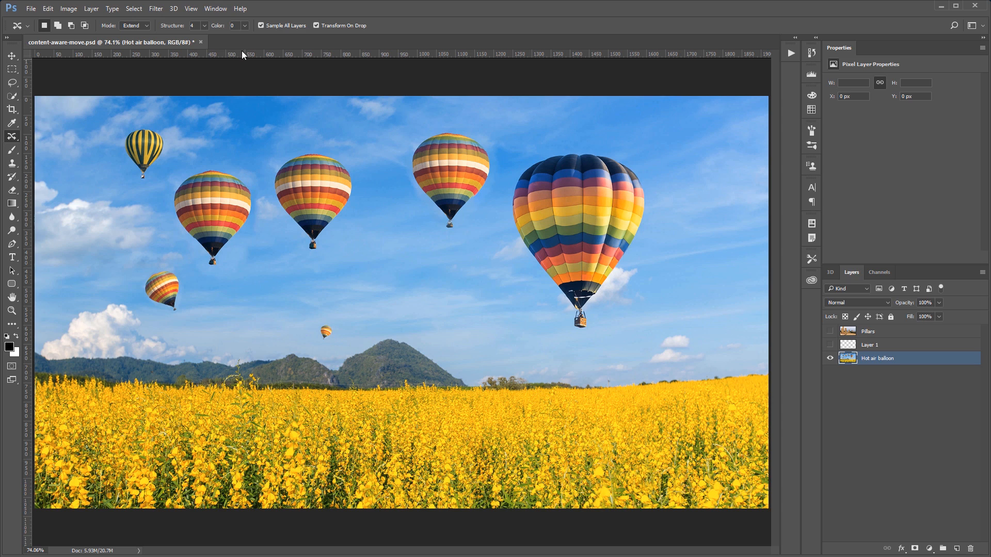
{"action": "left_click", "coordinate": [245, 26]}
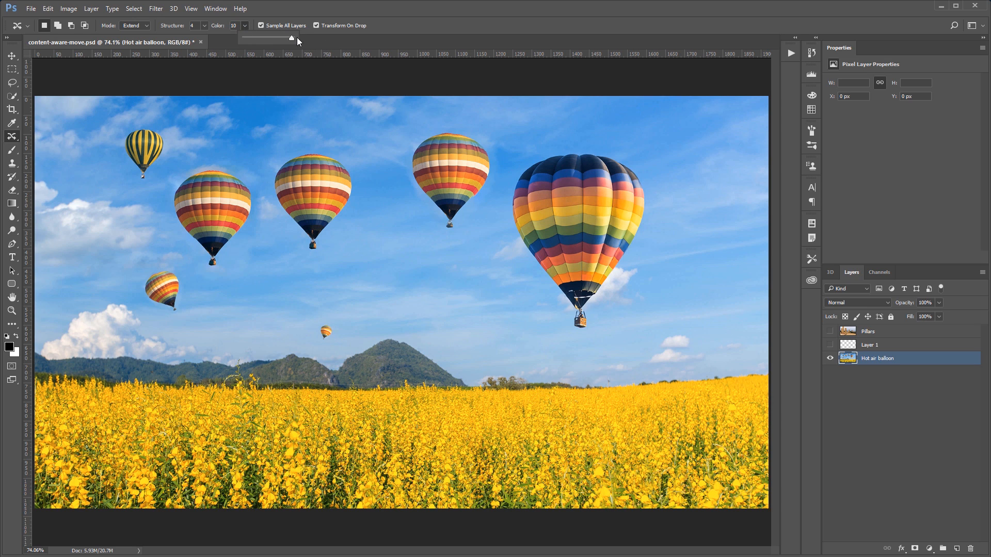
{"action": "left_click_drag", "start_coordinate": [292, 38], "coordinate": [260, 40]}
{"action": "left_click", "coordinate": [203, 26]}
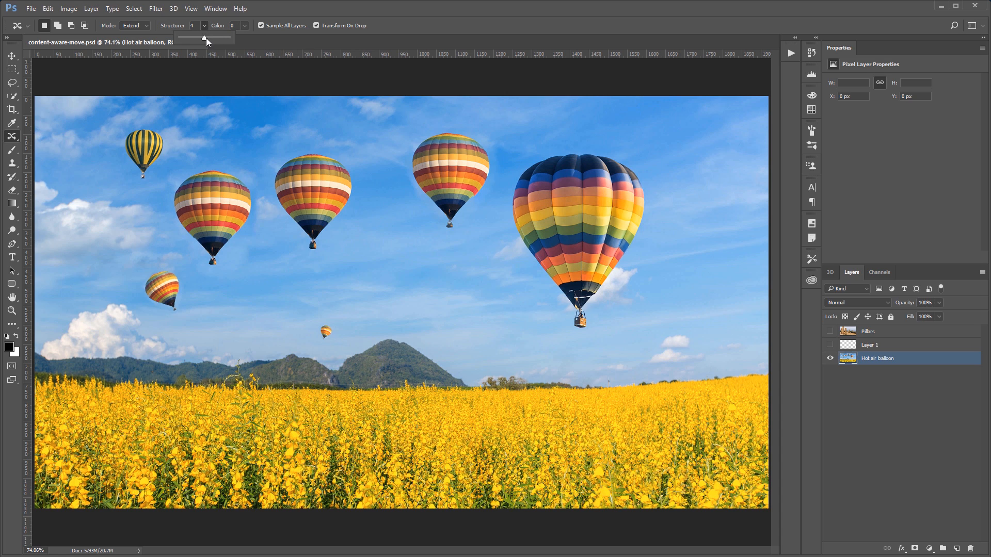
{"action": "left_click_drag", "start_coordinate": [204, 38], "coordinate": [262, 33]}
{"action": "left_click_drag", "start_coordinate": [202, 41], "coordinate": [230, 39]}
{"action": "left_click_drag", "start_coordinate": [227, 39], "coordinate": [203, 39]}
{"action": "left_click", "coordinate": [244, 26]}
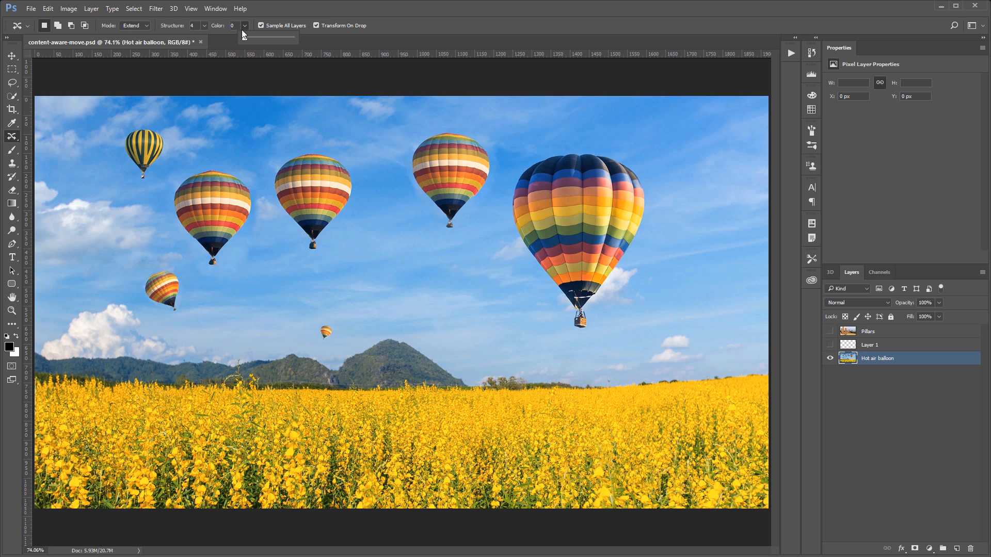
{"action": "key", "text": "ctrl+h"}
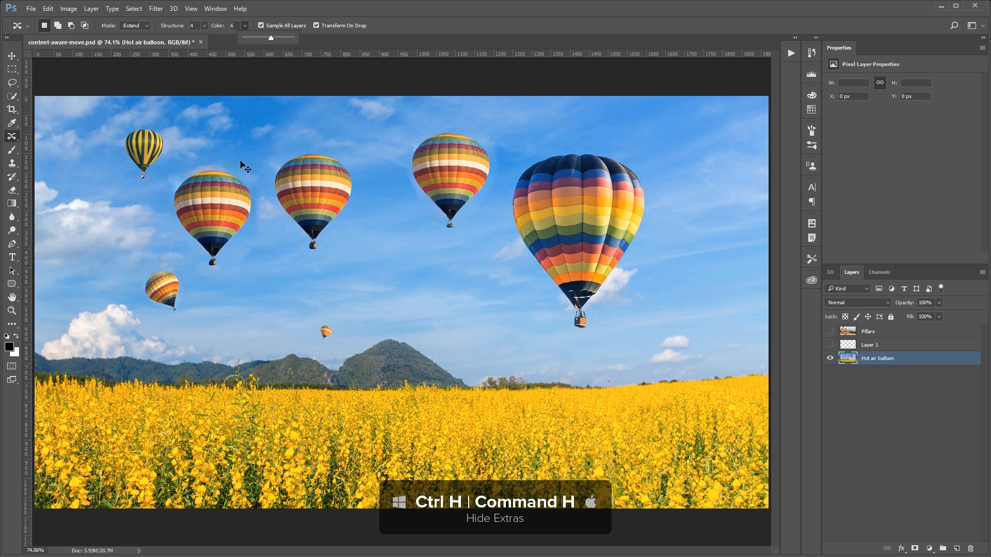
{"action": "key", "text": "ctrl+h"}
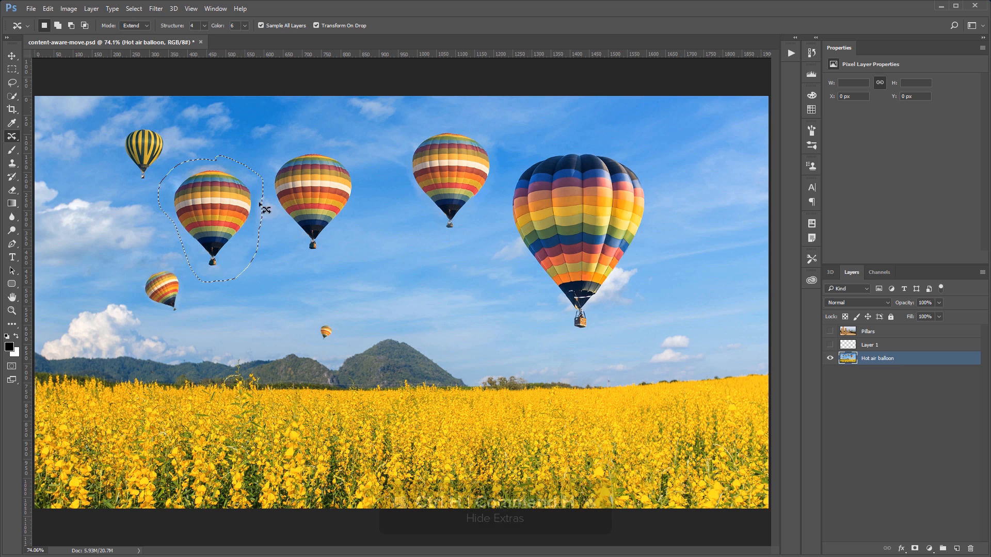
Drag another copy of the selected balloon to the upper-right corner, commit it, and deselect
{"action": "mouse_move", "coordinate": [302, 254]}
{"action": "left_mouse_down"}
{"action": "mouse_move", "coordinate": [262, 164]}
{"action": "mouse_move", "coordinate": [332, 148]}
{"action": "mouse_move", "coordinate": [363, 216]}
{"action": "mouse_move", "coordinate": [313, 256]}
{"action": "left_mouse_up"}
{"action": "left_click_drag", "start_coordinate": [328, 204], "coordinate": [728, 177]}
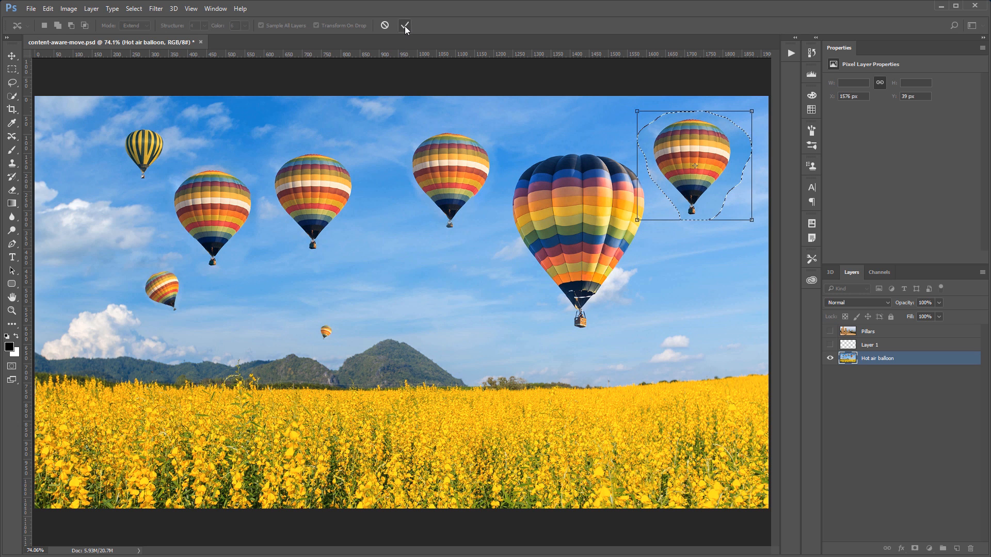
{"action": "key", "text": "Return"}
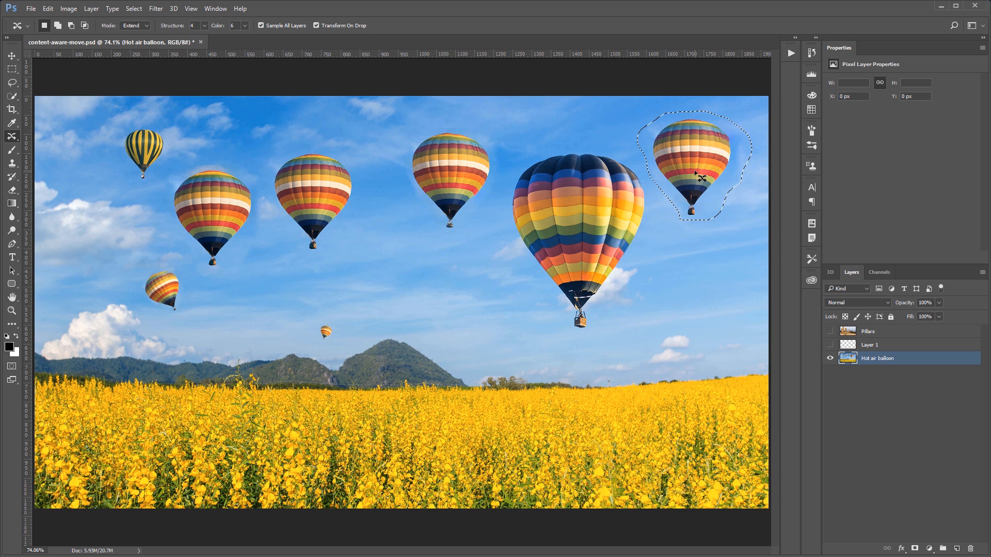
{"action": "key", "text": "ctrl+d"}
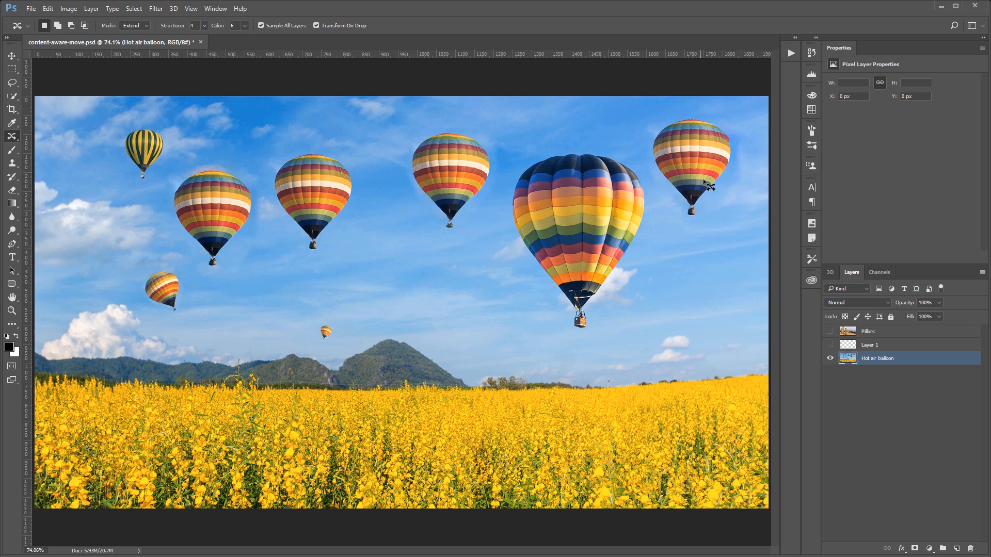